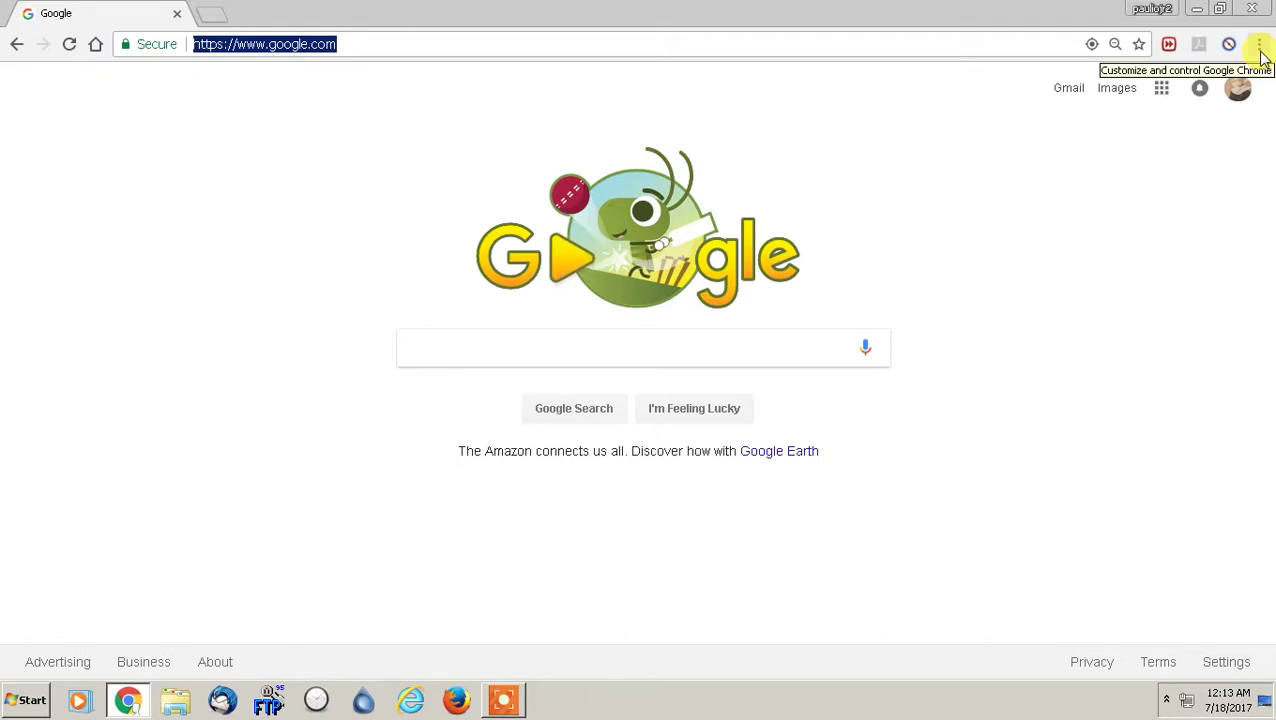
Open Chrome's Extensions page from the main menu and scroll through the installed extensions
left_click(1259, 48)
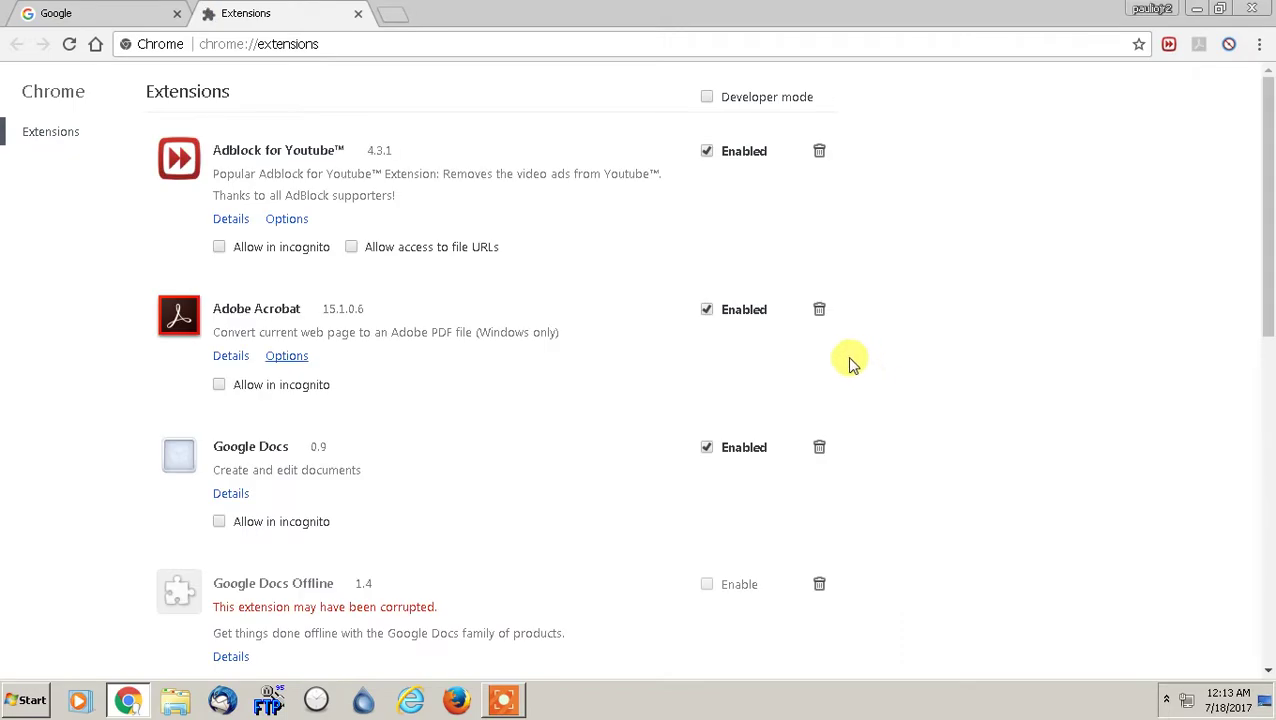
scroll(900, 380, "down", 3)
scroll(928, 396, "down", 3)
scroll(929, 398, "down", 3)
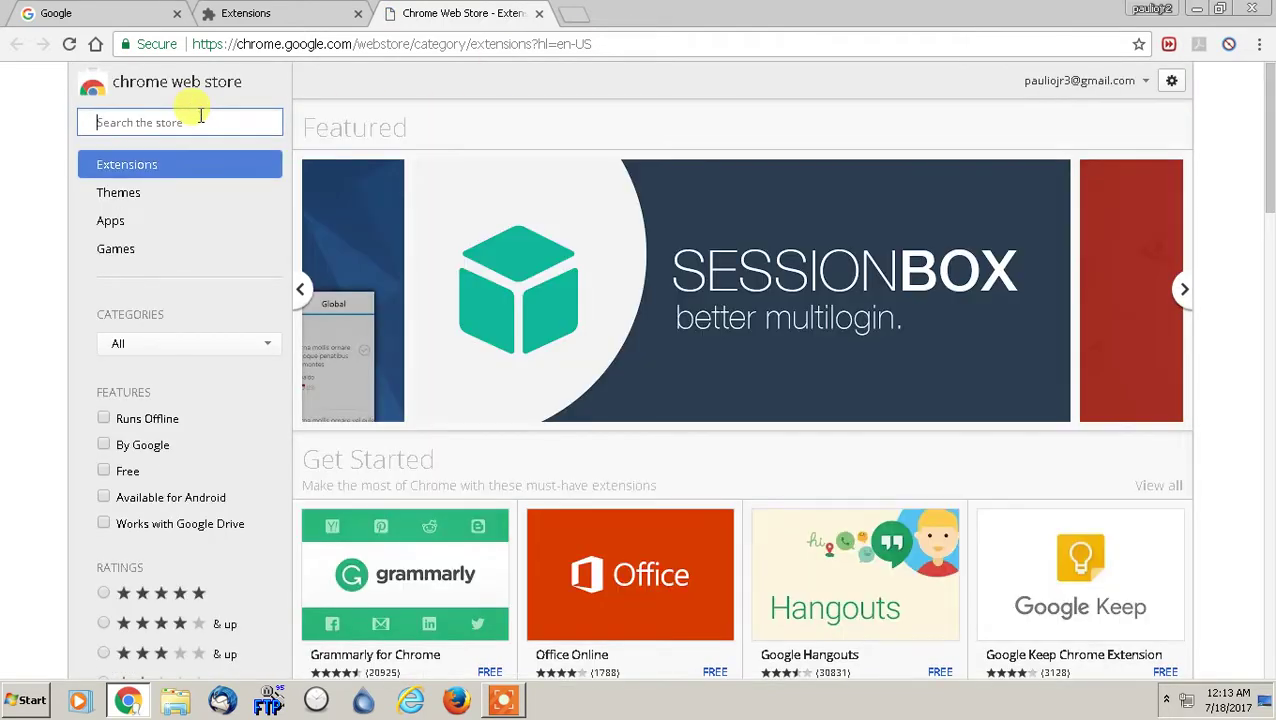
Search the Chrome Web Store for 'hush' and add Hush - private bookmarking to Chrome
type("hush")
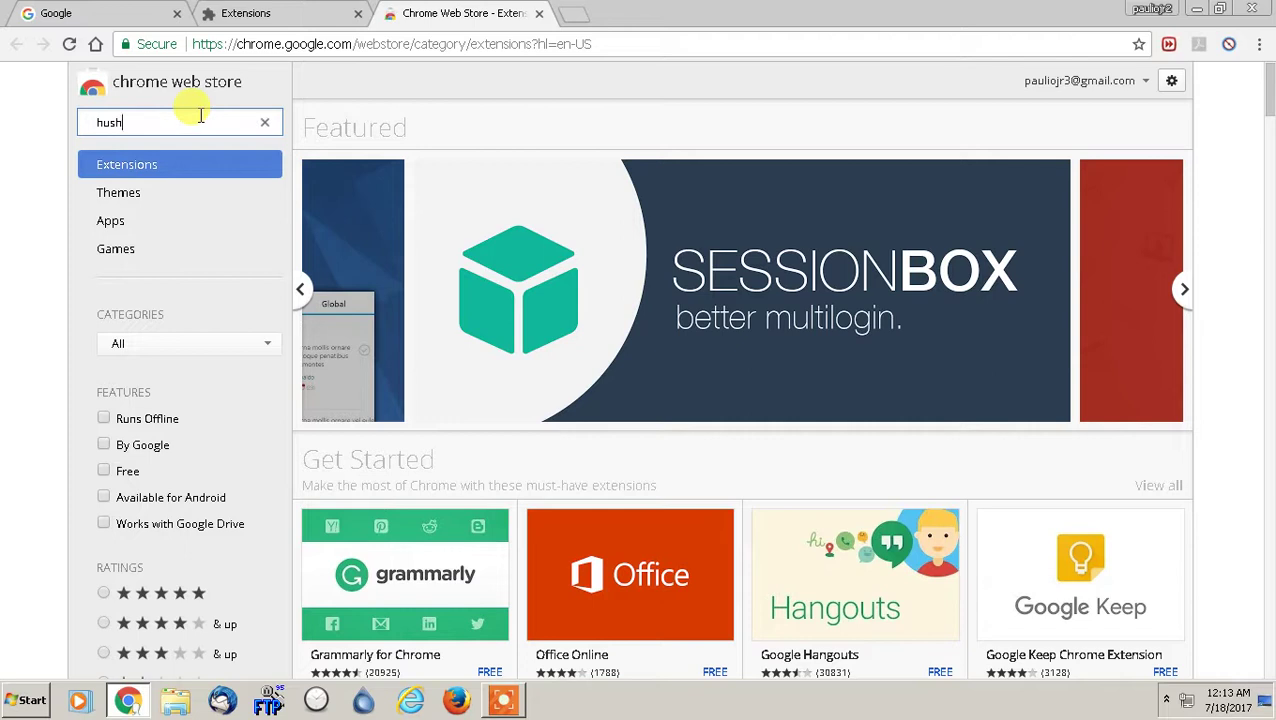
key("Return")
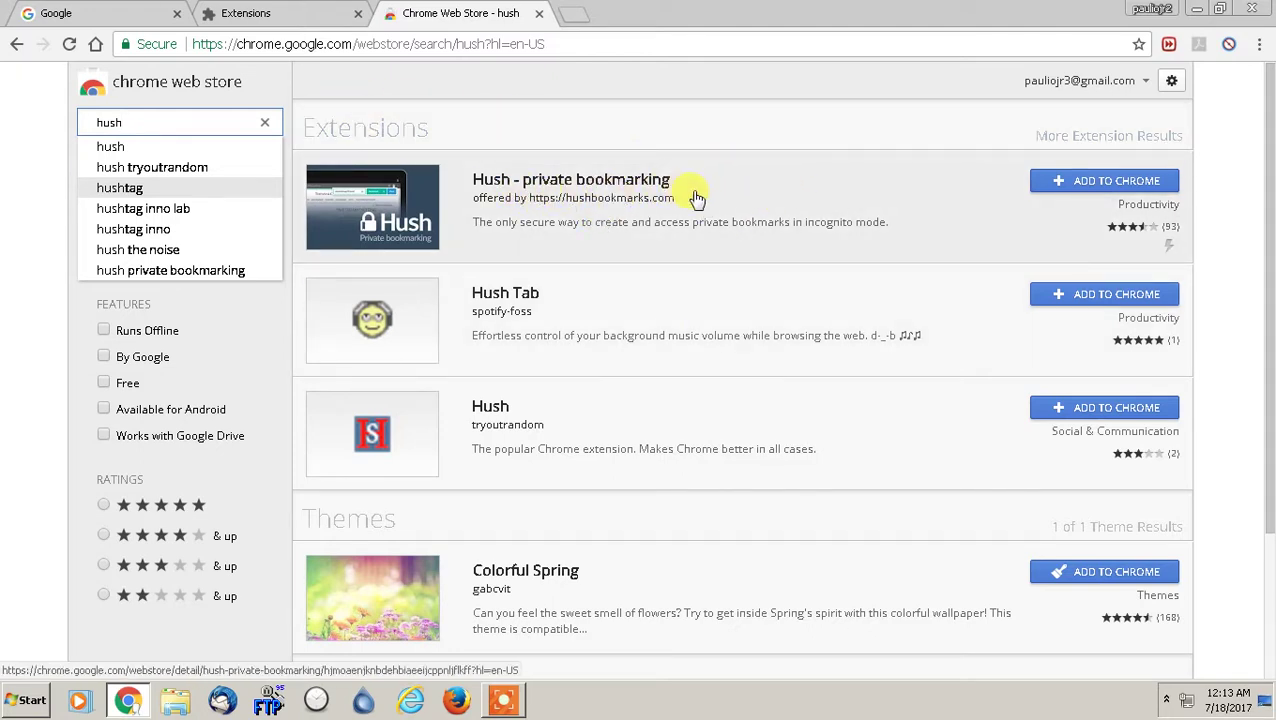
left_click(1097, 184)
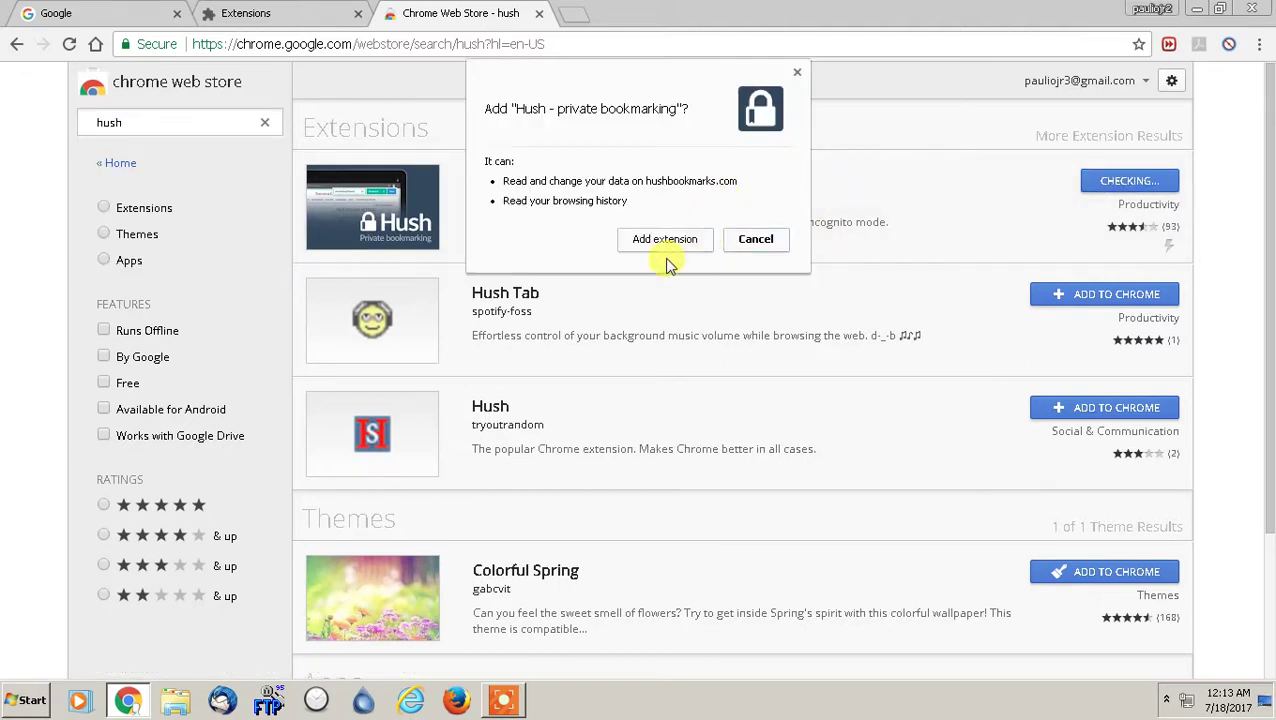
left_click(662, 242)
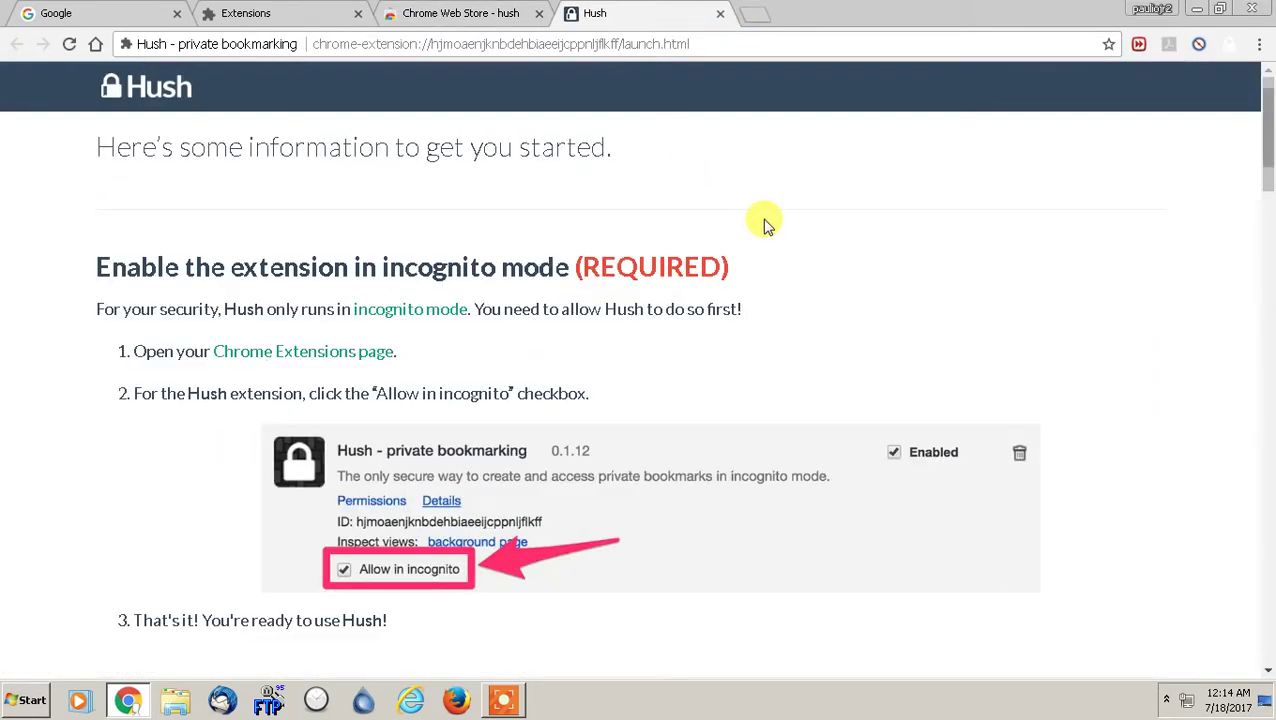
Scroll the Hush welcome page, then close it and the Chrome Web Store tab
scroll(765, 222, "down", 2)
scroll(765, 222, "down", 3)
scroll(760, 215, "down", 2)
scroll(763, 222, "down", 2)
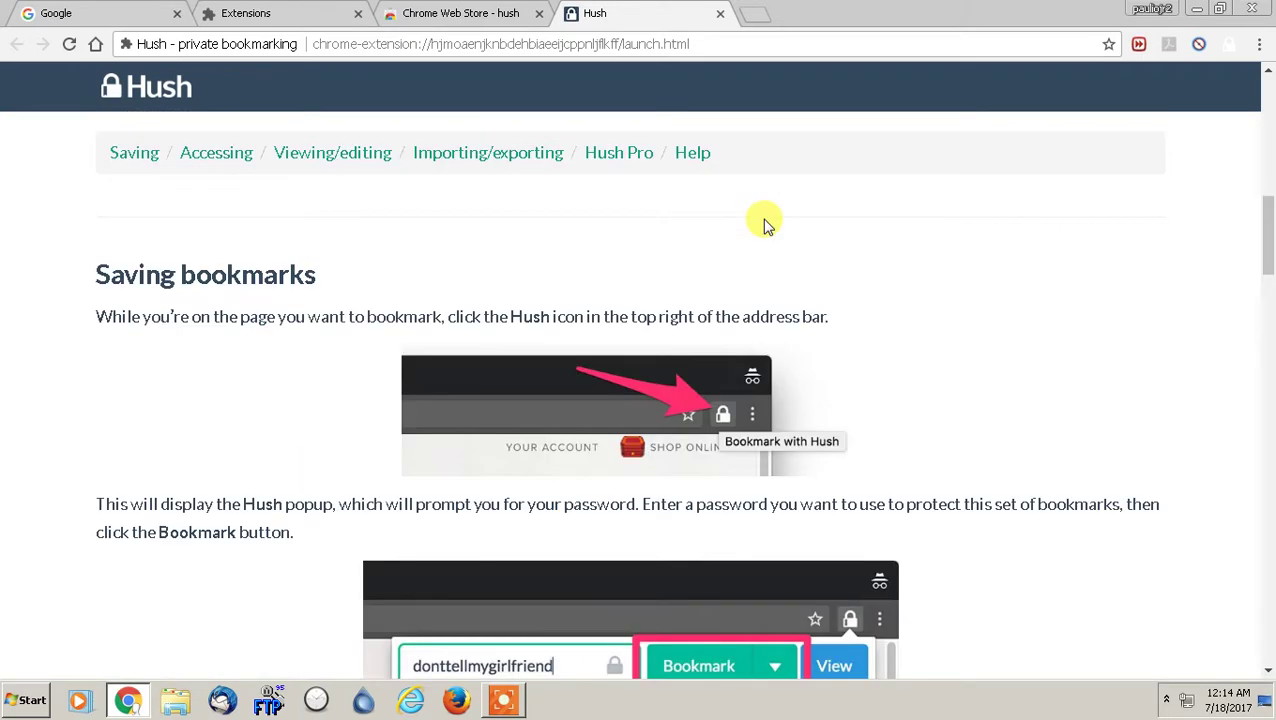
left_click(719, 15)
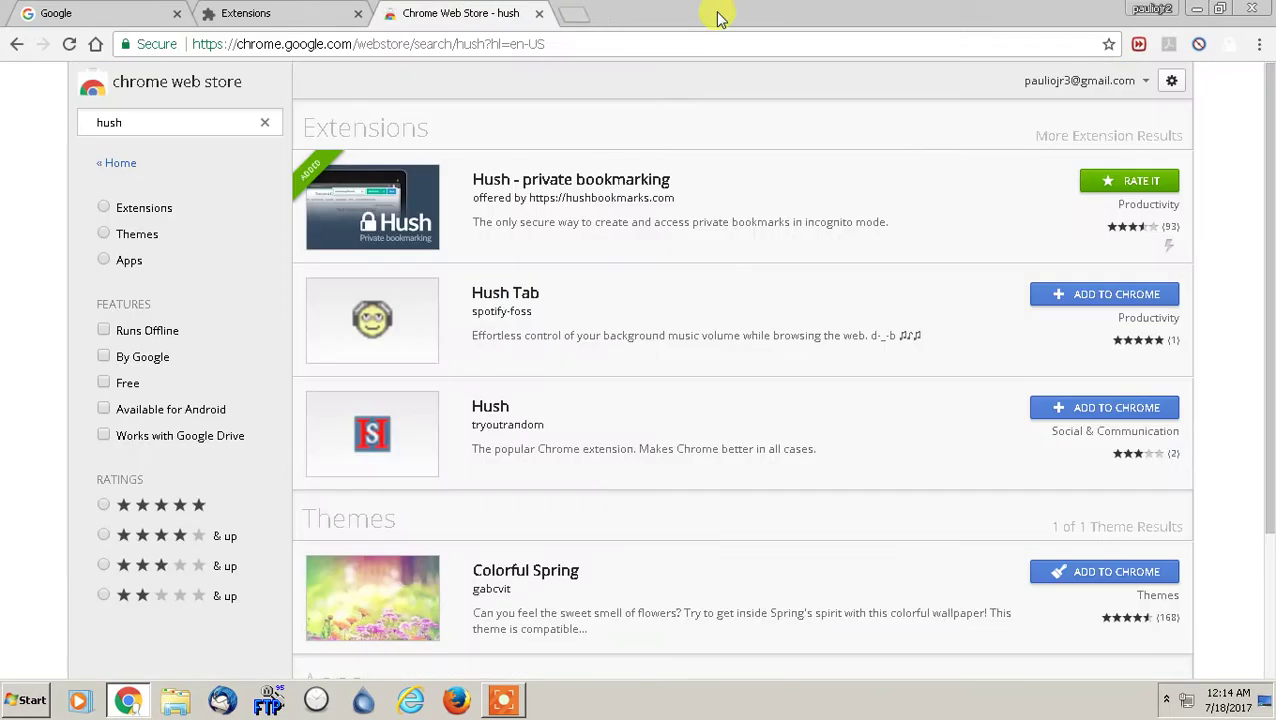
left_click(540, 16)
Tick Allow in incognito for Hush and close the extensions tab
scroll(535, 230, "up", 1)
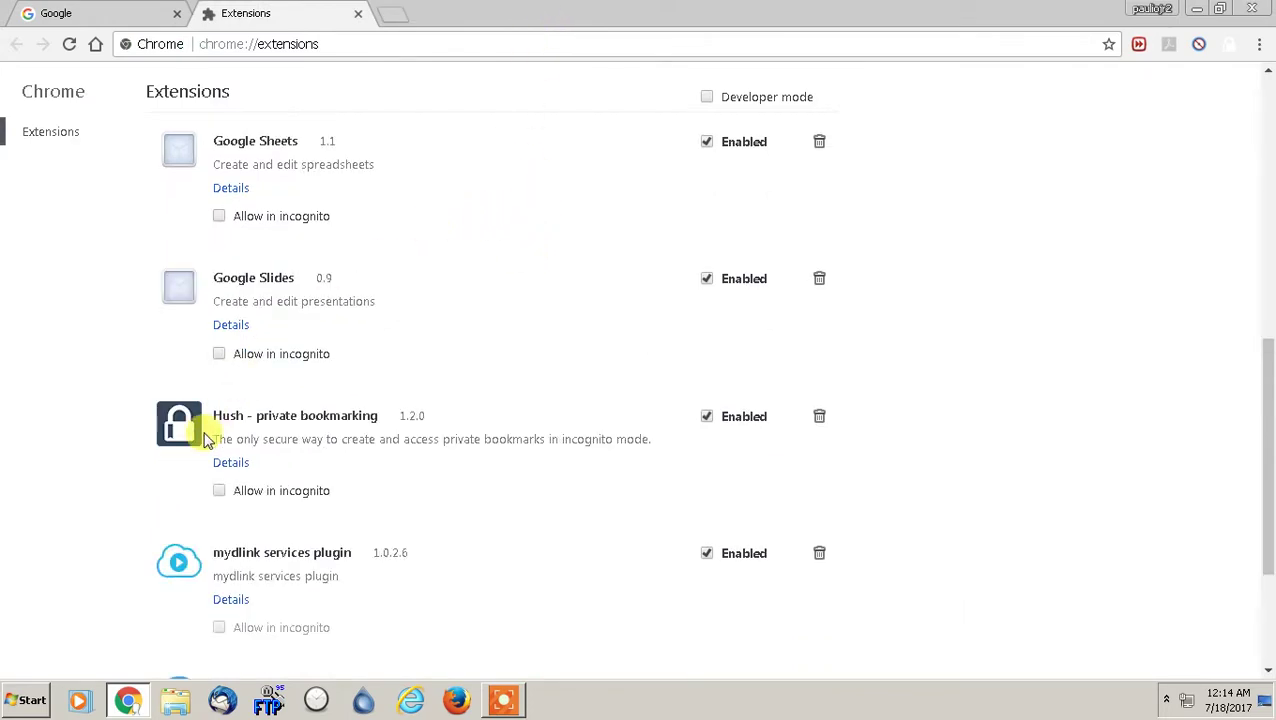
left_click(219, 491)
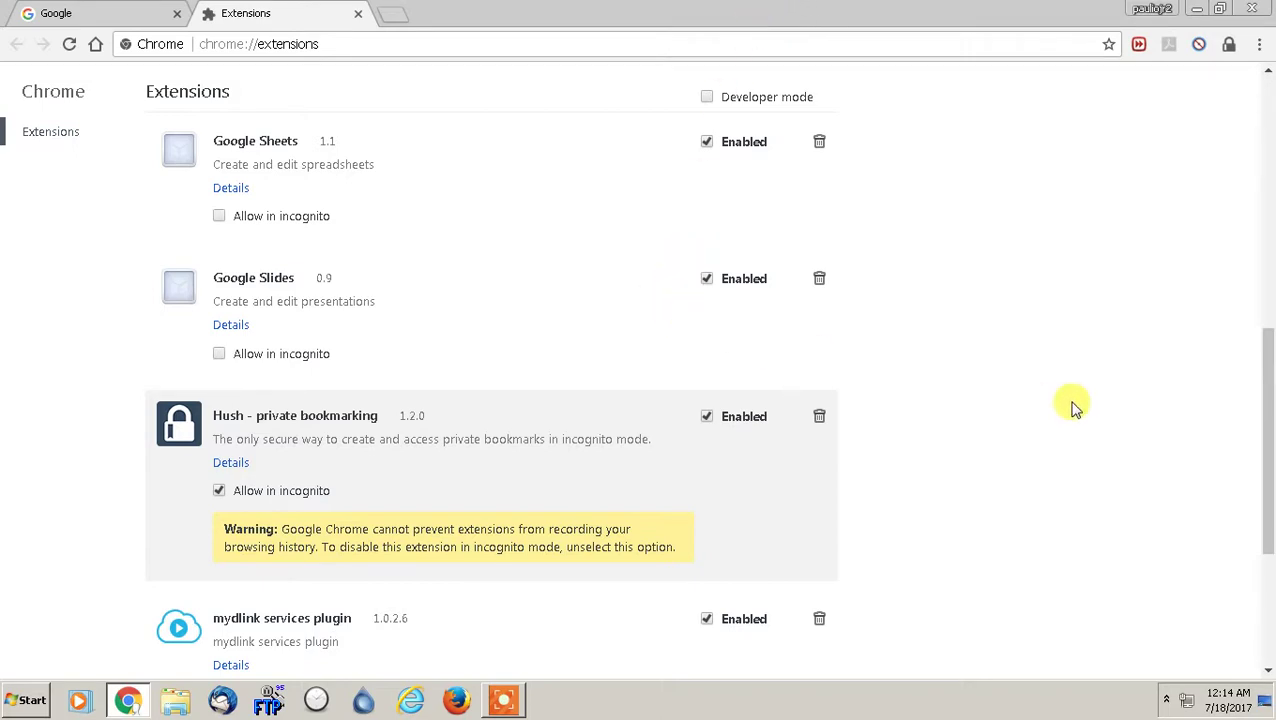
left_click(358, 18)
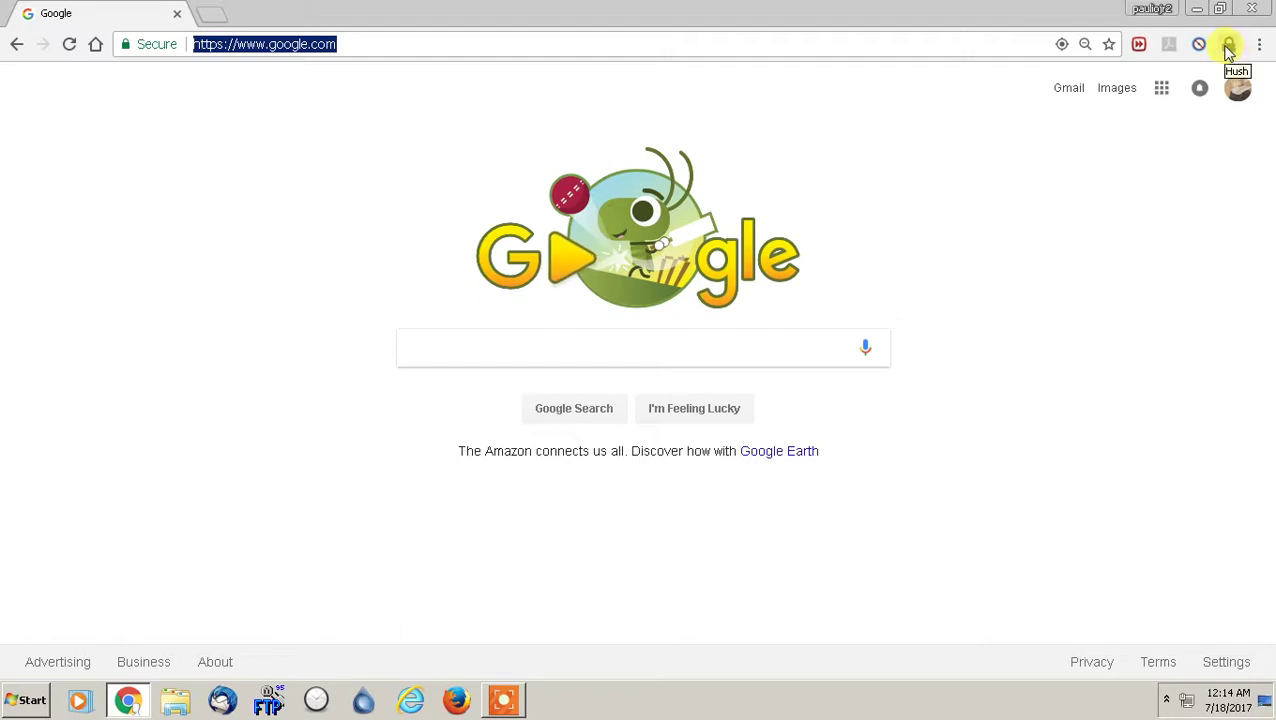
Launch a Hush incognito window and load youtube.com/pewdiepie in it
left_click(1228, 46)
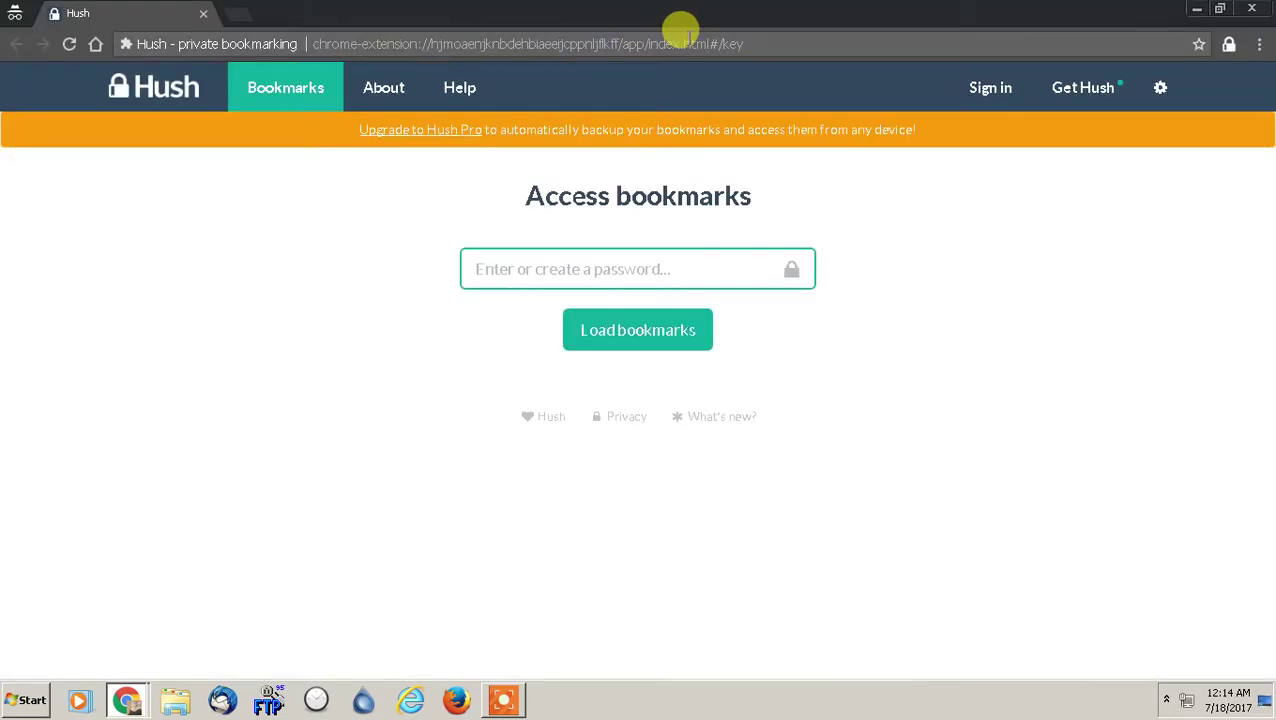
left_click(688, 40)
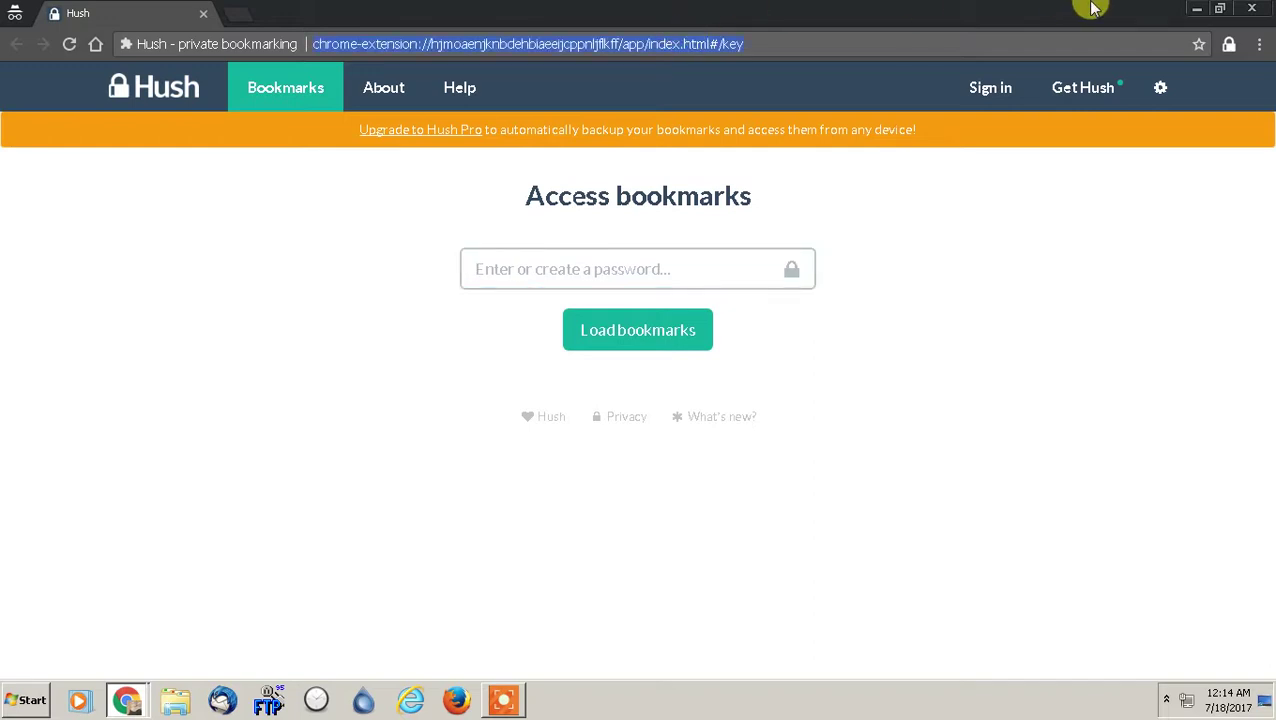
type("kit")
key("BackSpace")
key("BackSpace")
key("BackSpace")
key("BackSpace")
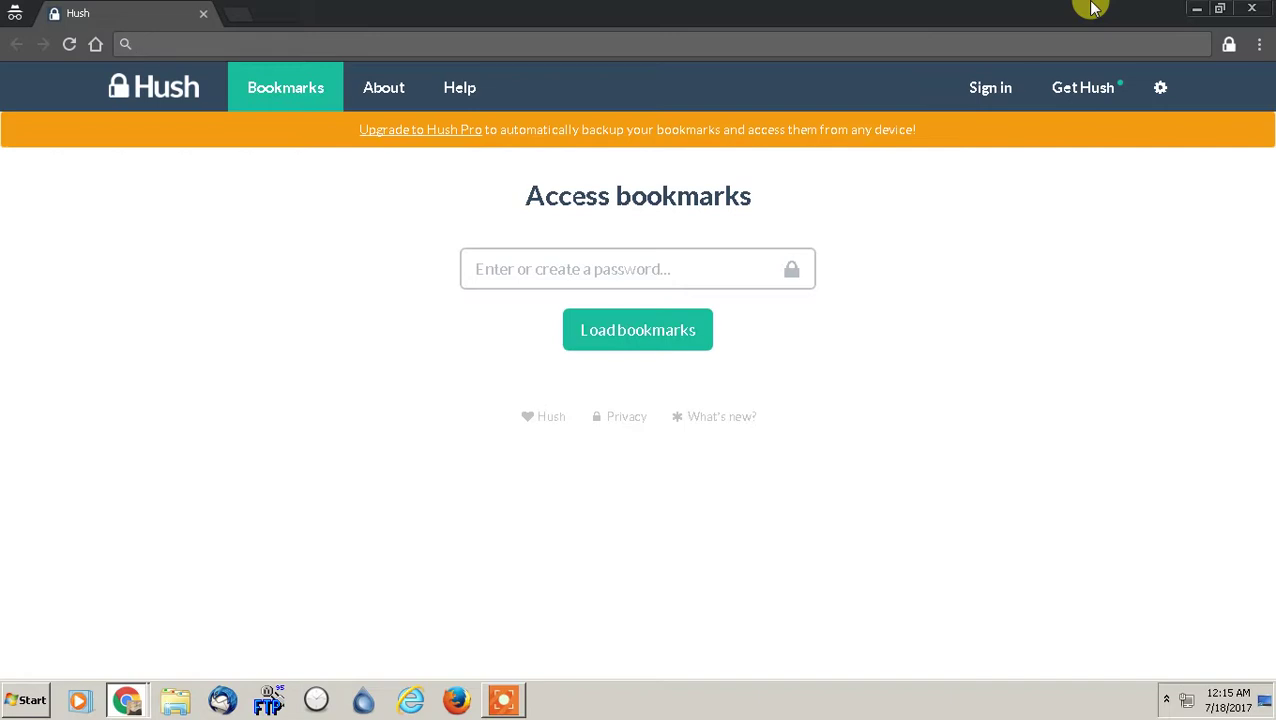
type("youtube.com")
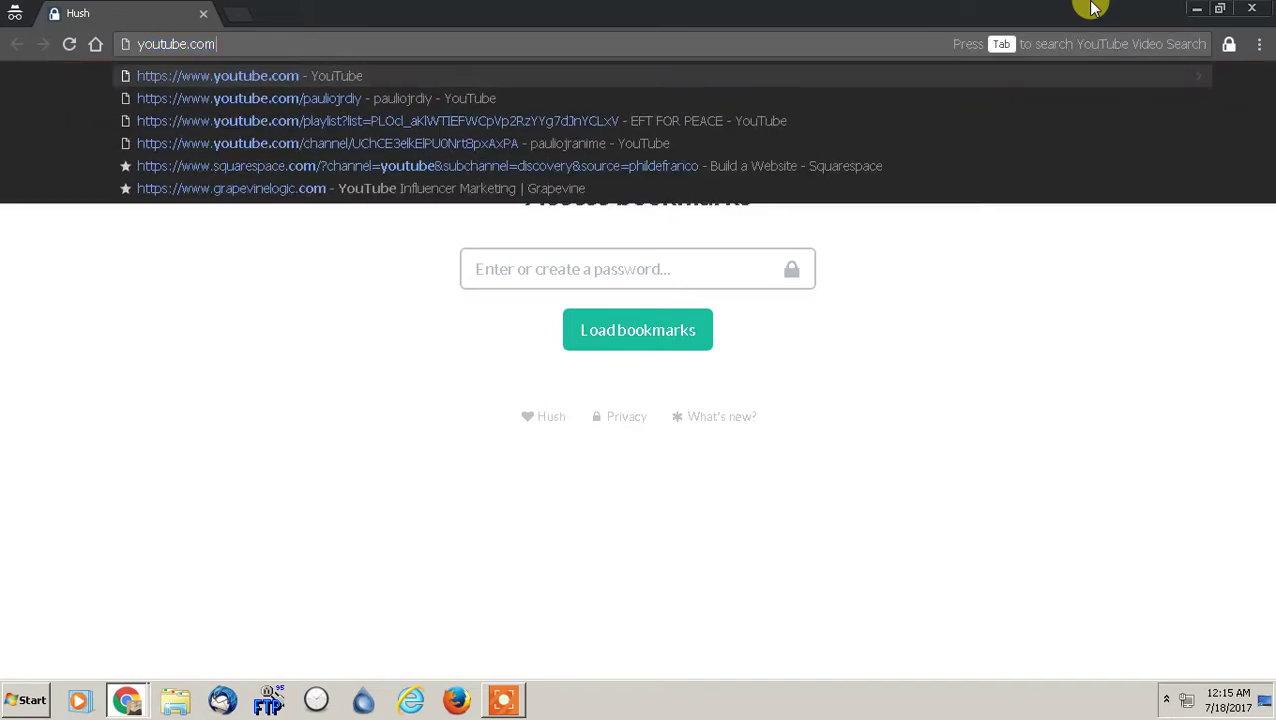
type("/")
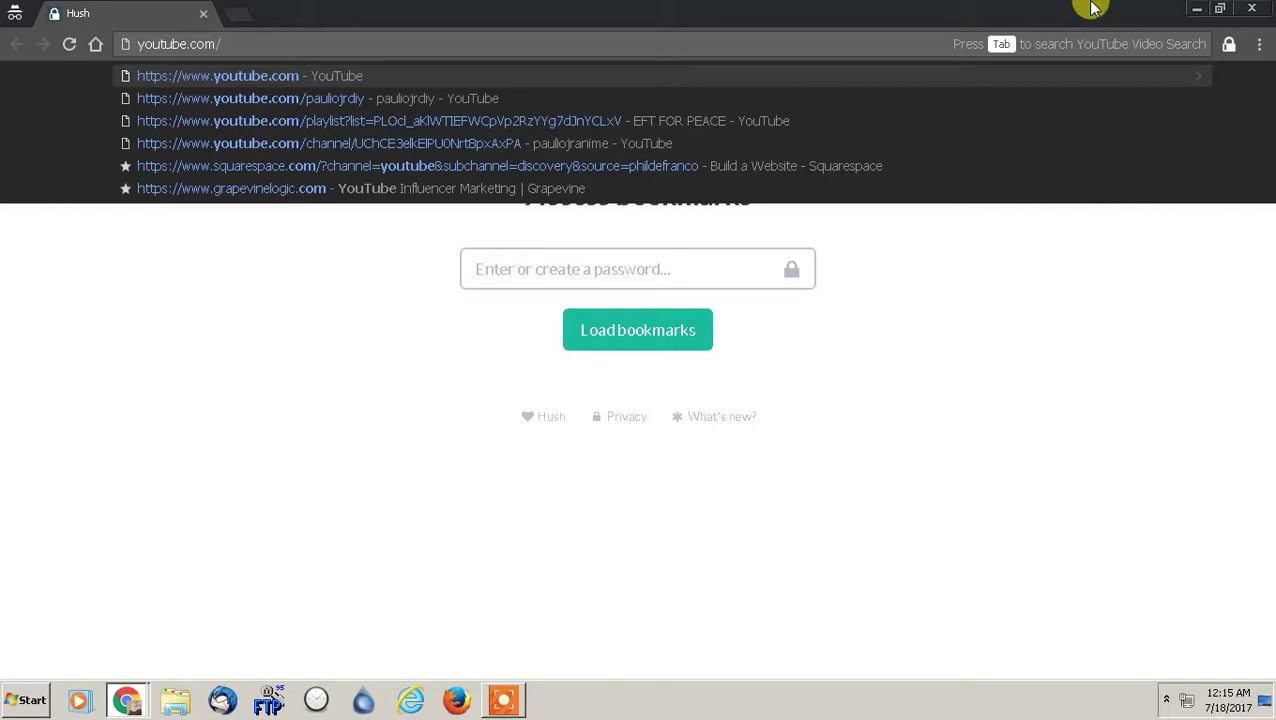
type("pew")
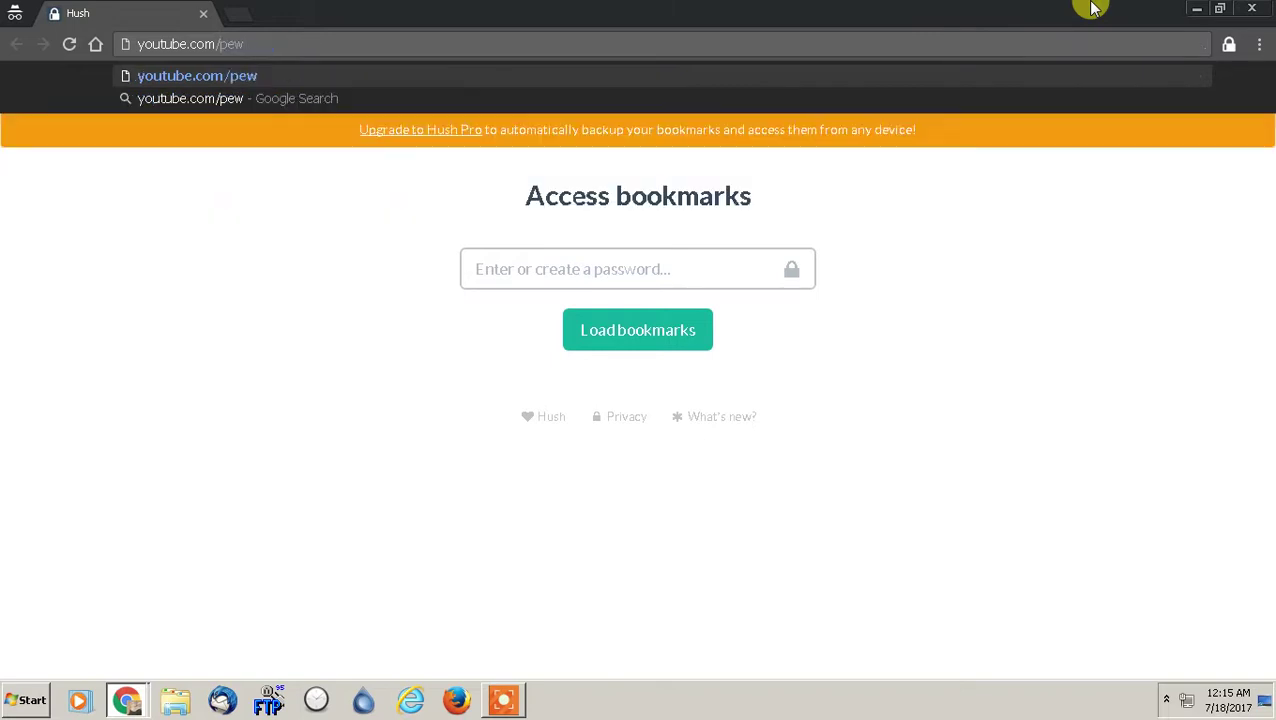
type("diepie")
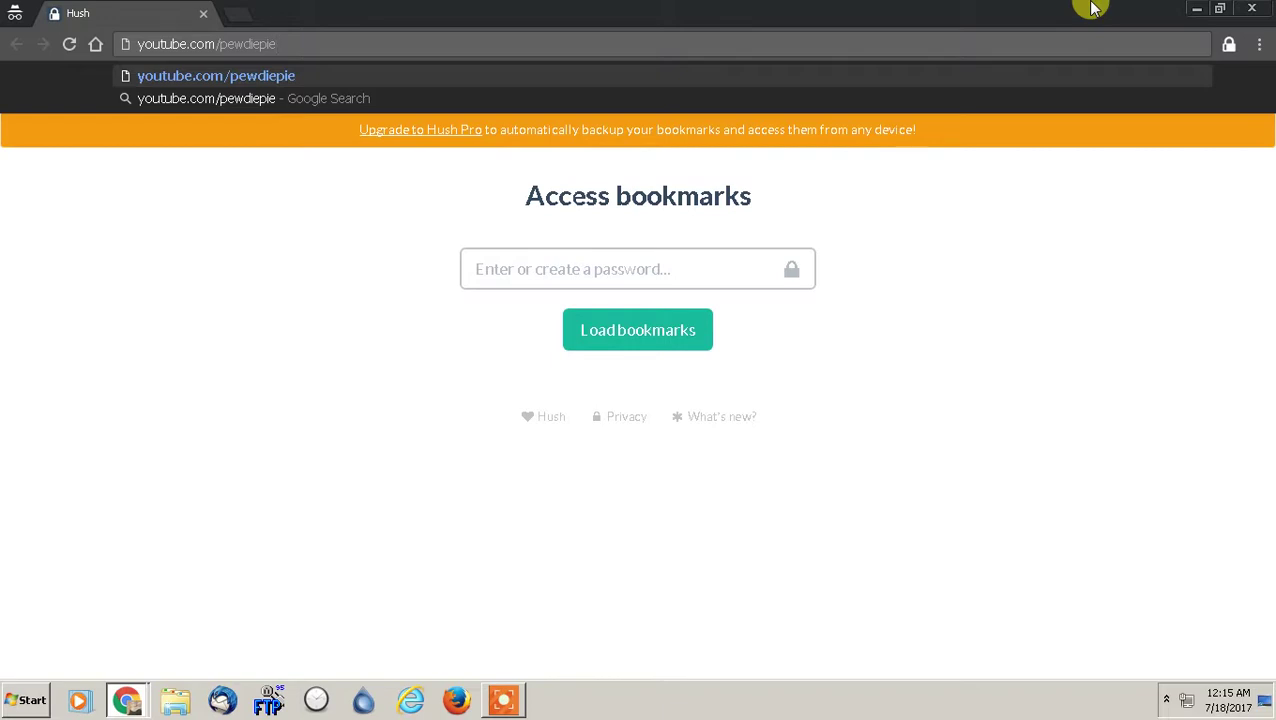
key("Return")
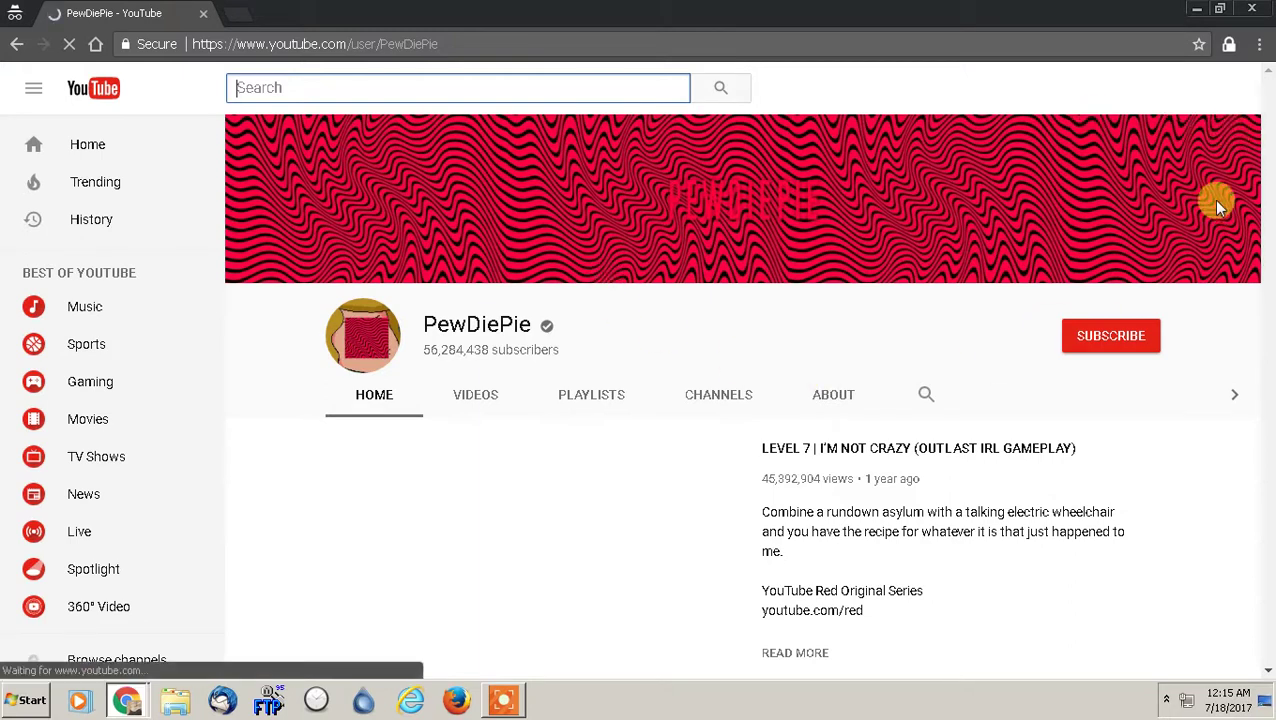
Bookmark the PewDiePie channel in Hush, protected with a password
left_click(1229, 48)
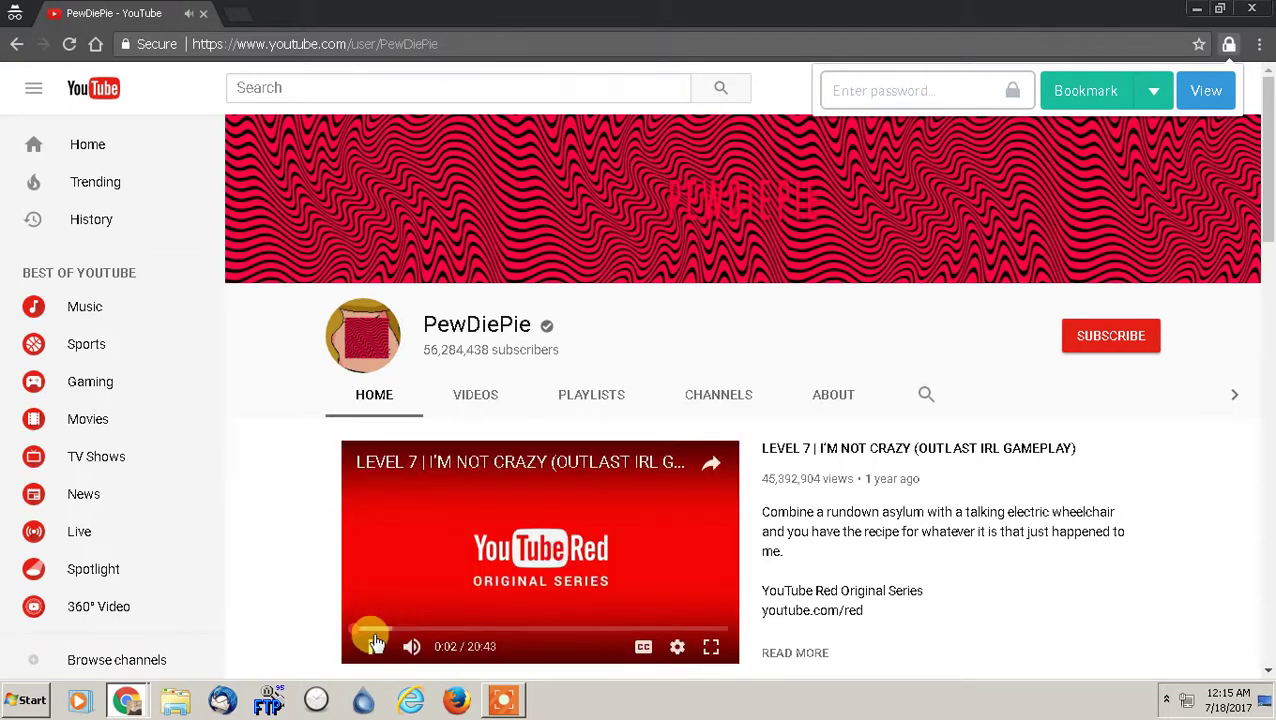
left_click(445, 664)
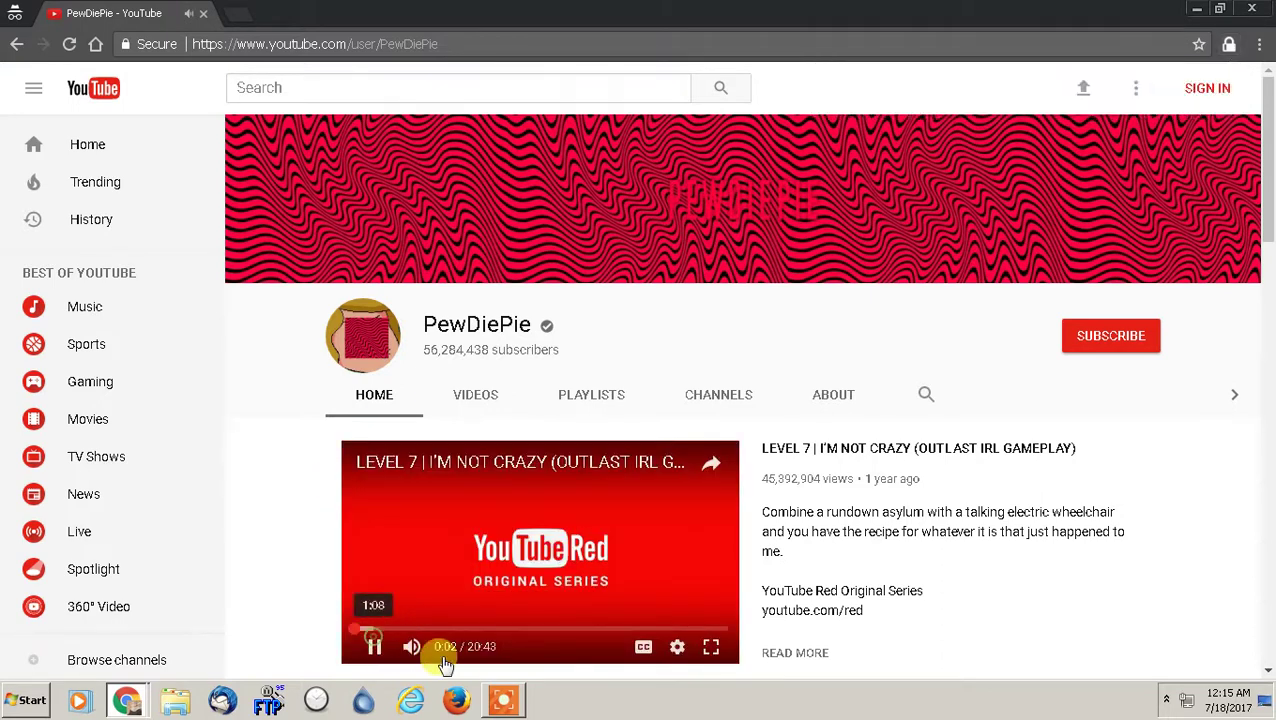
left_click(1230, 46)
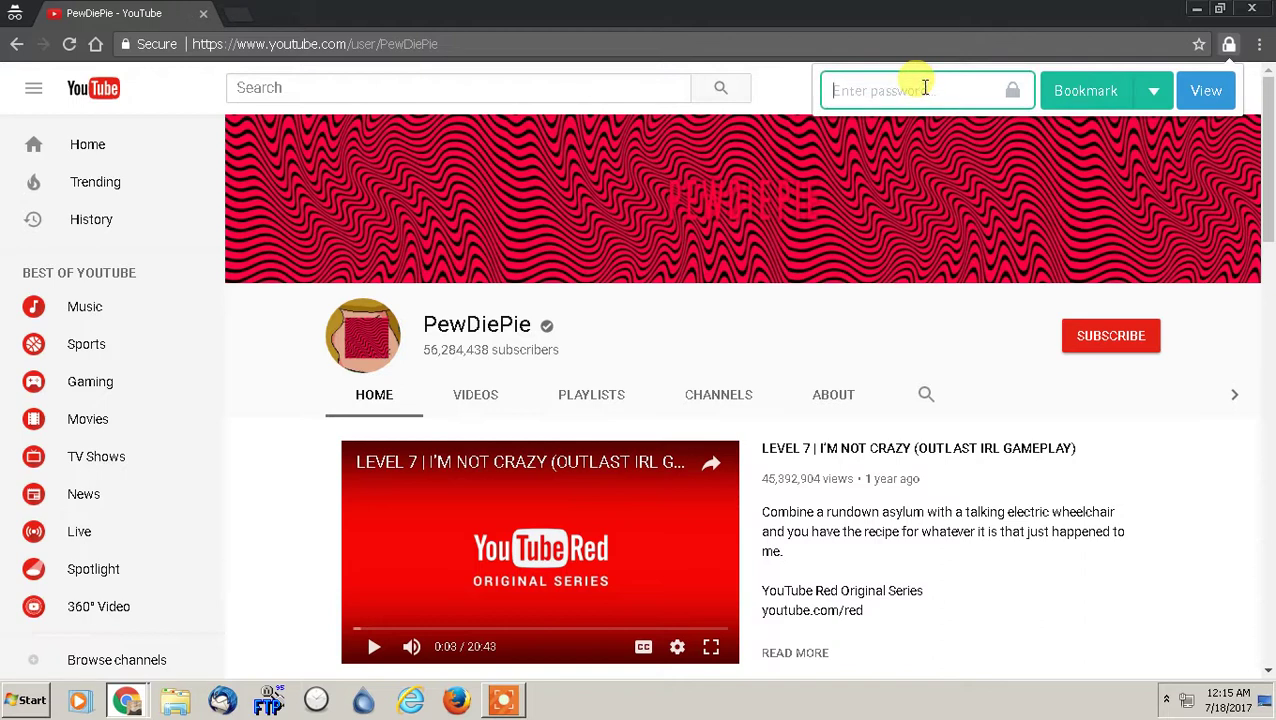
type("password")
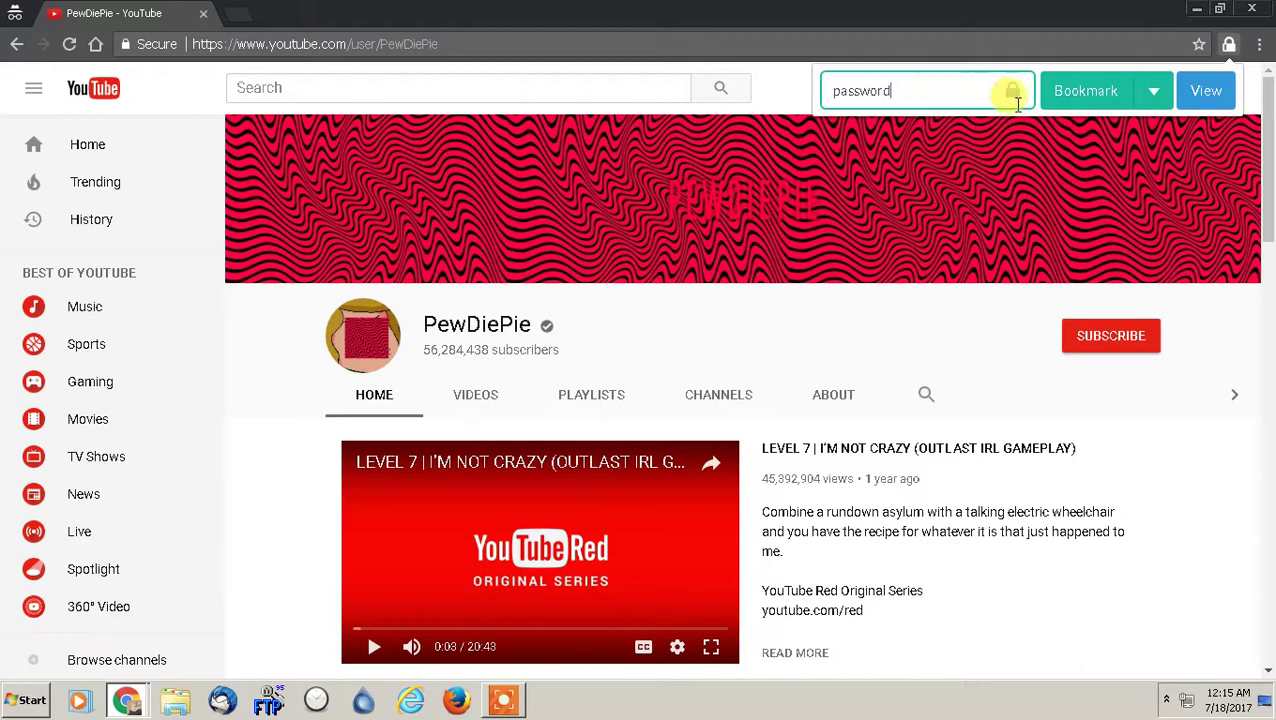
left_click(1088, 104)
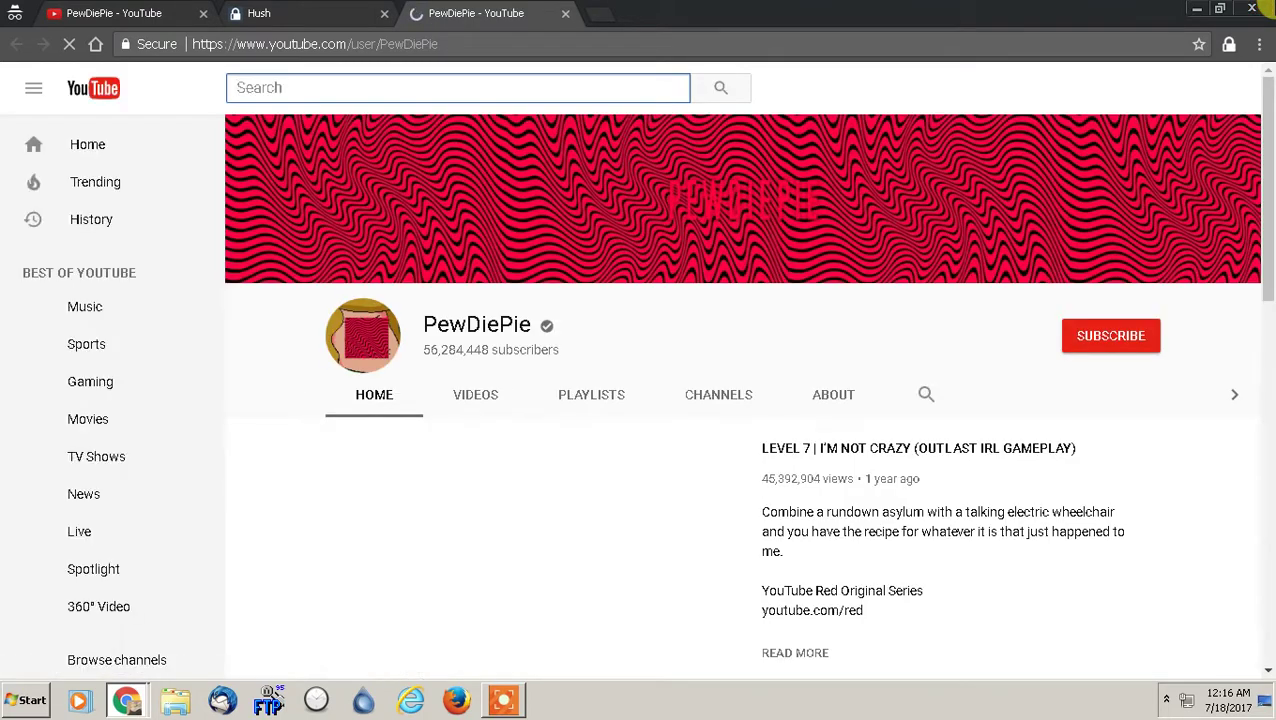
Close both Chrome windows, start a new incognito window from the taskbar, and open Hush
left_click(1252, 8)
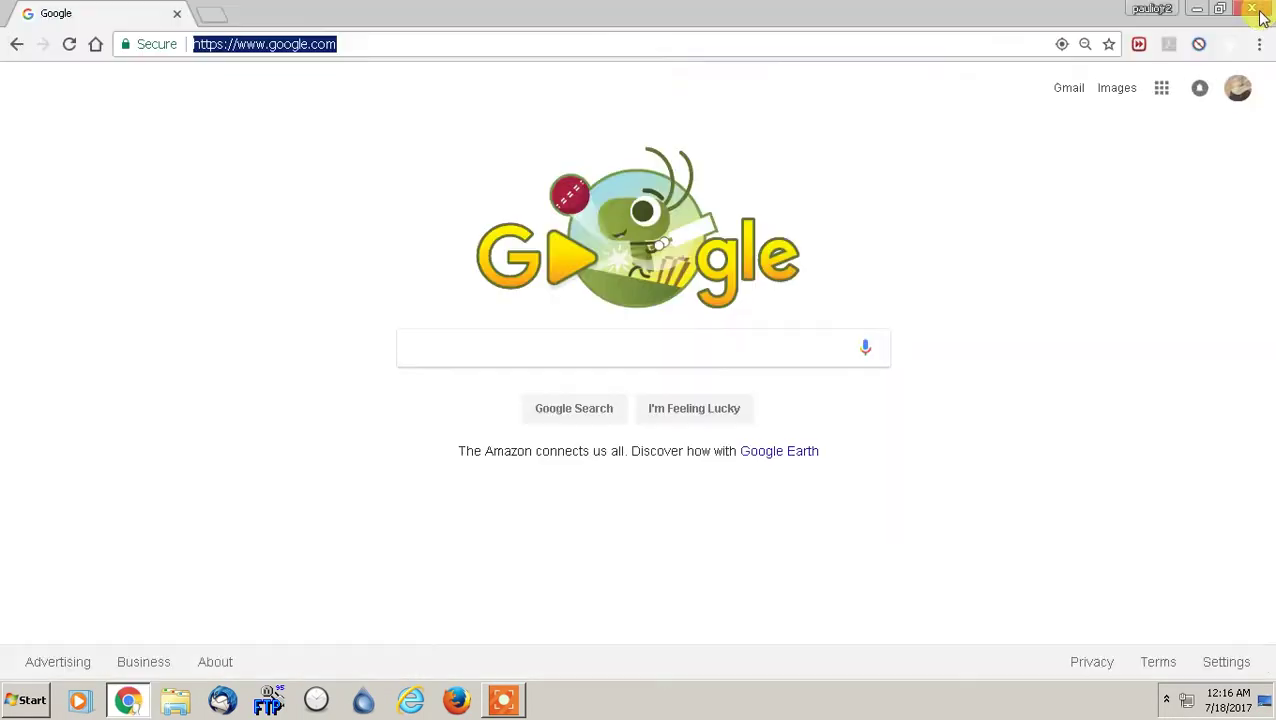
left_click(1256, 8)
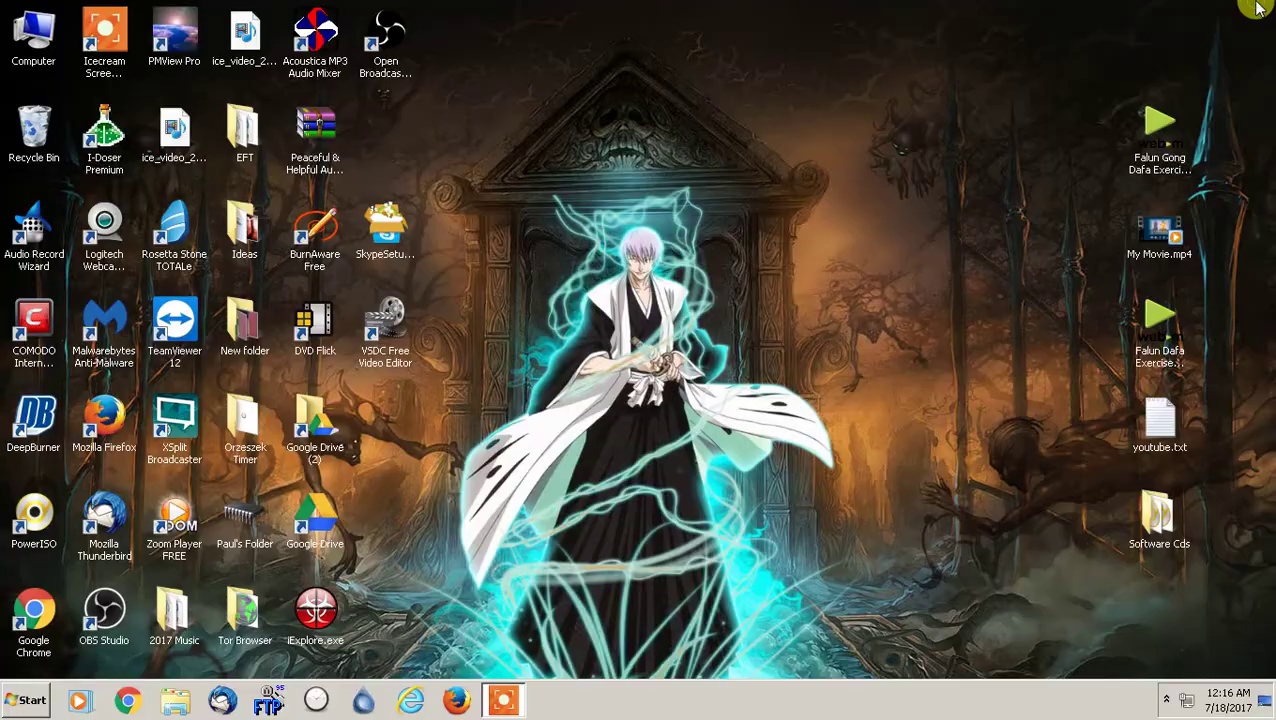
right_click(130, 703)
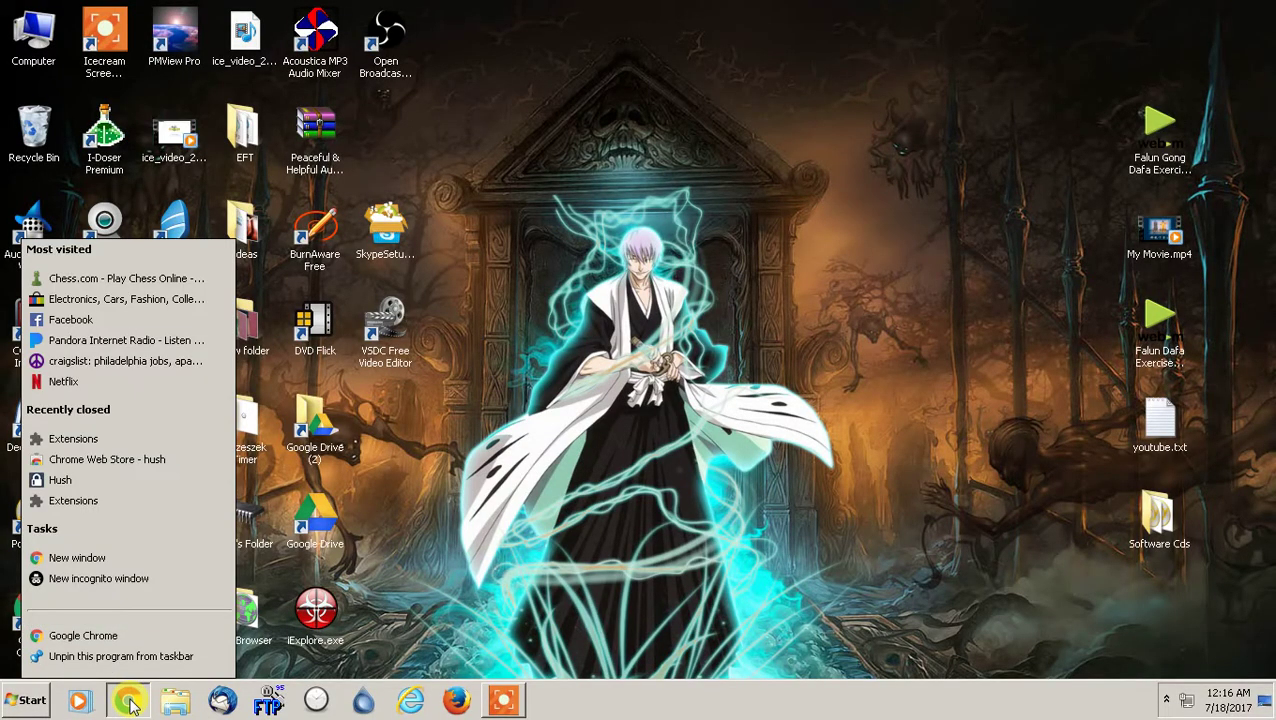
left_click(134, 580)
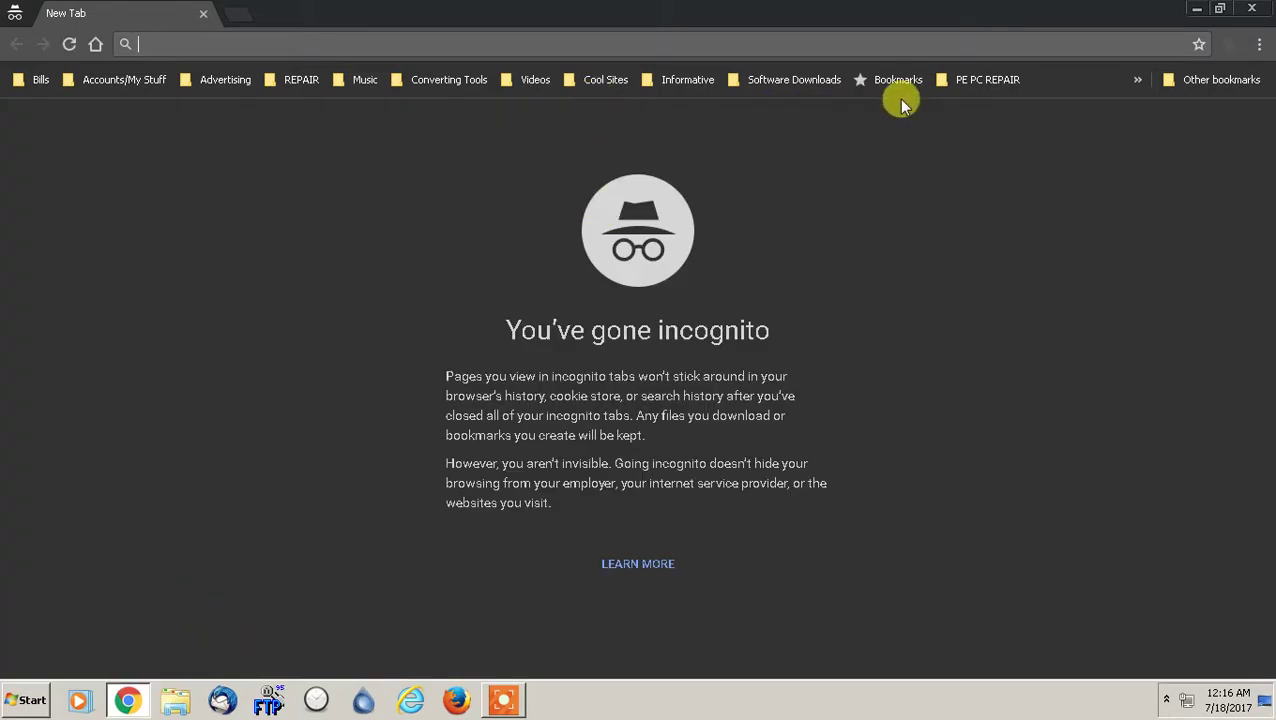
left_click(1229, 45)
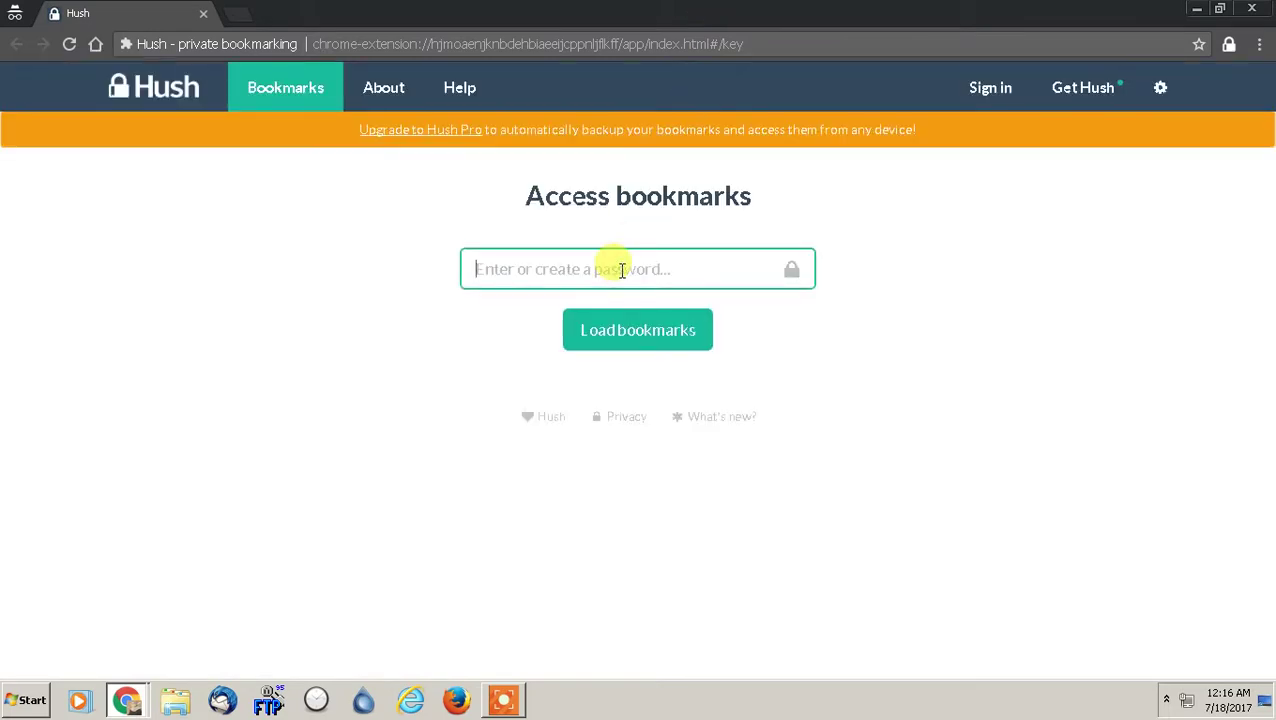
Unlock Hush with the password, delete the PewDiePie - YouTube bookmark, and close the window
type("••")
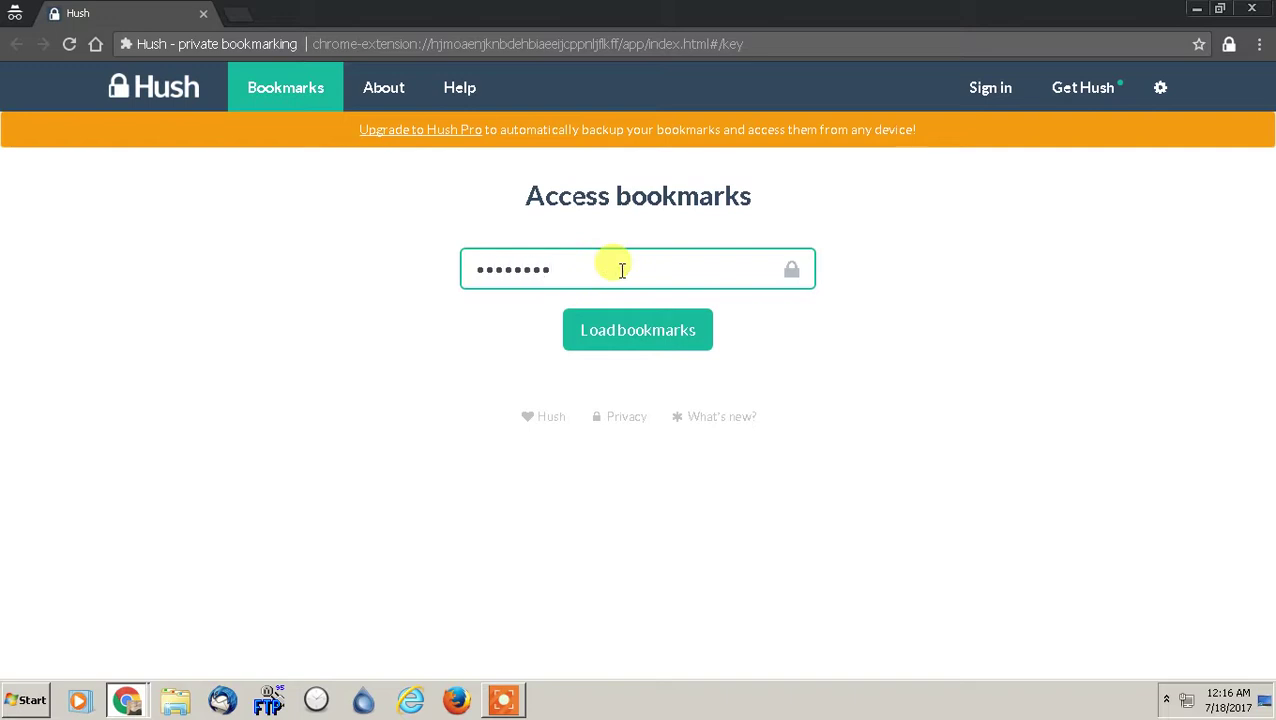
left_click(633, 341)
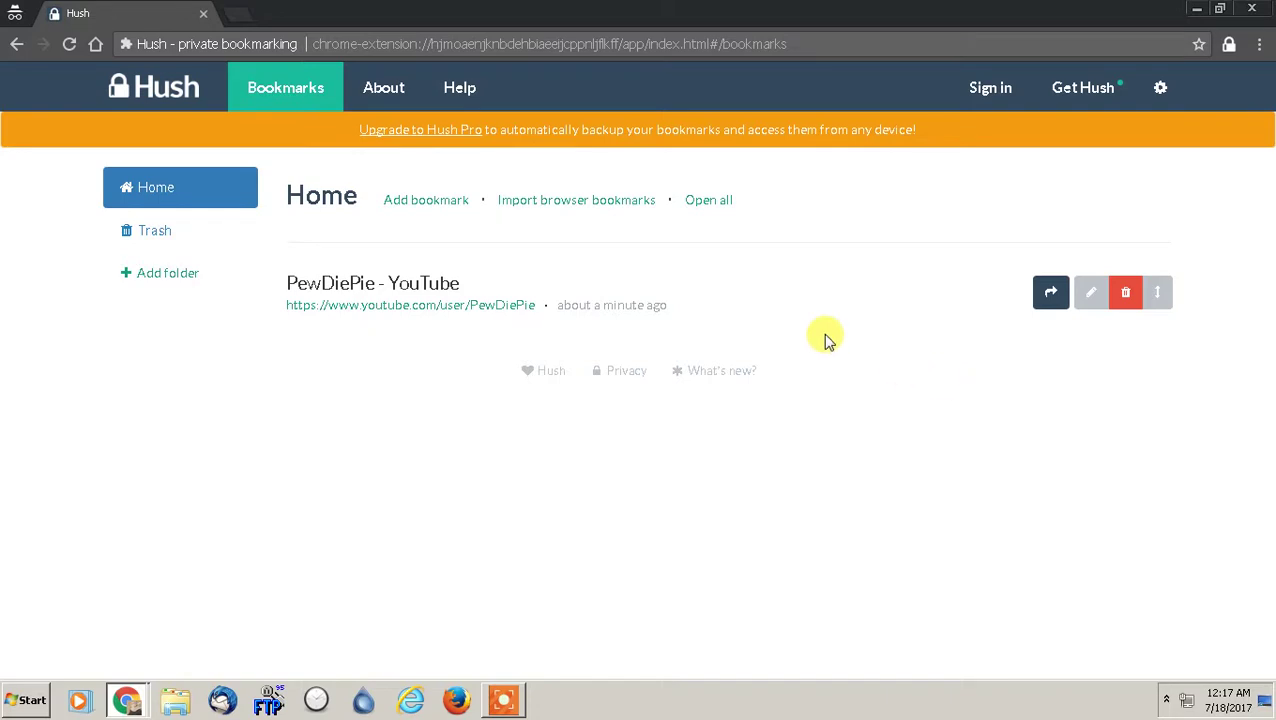
left_click(785, 277)
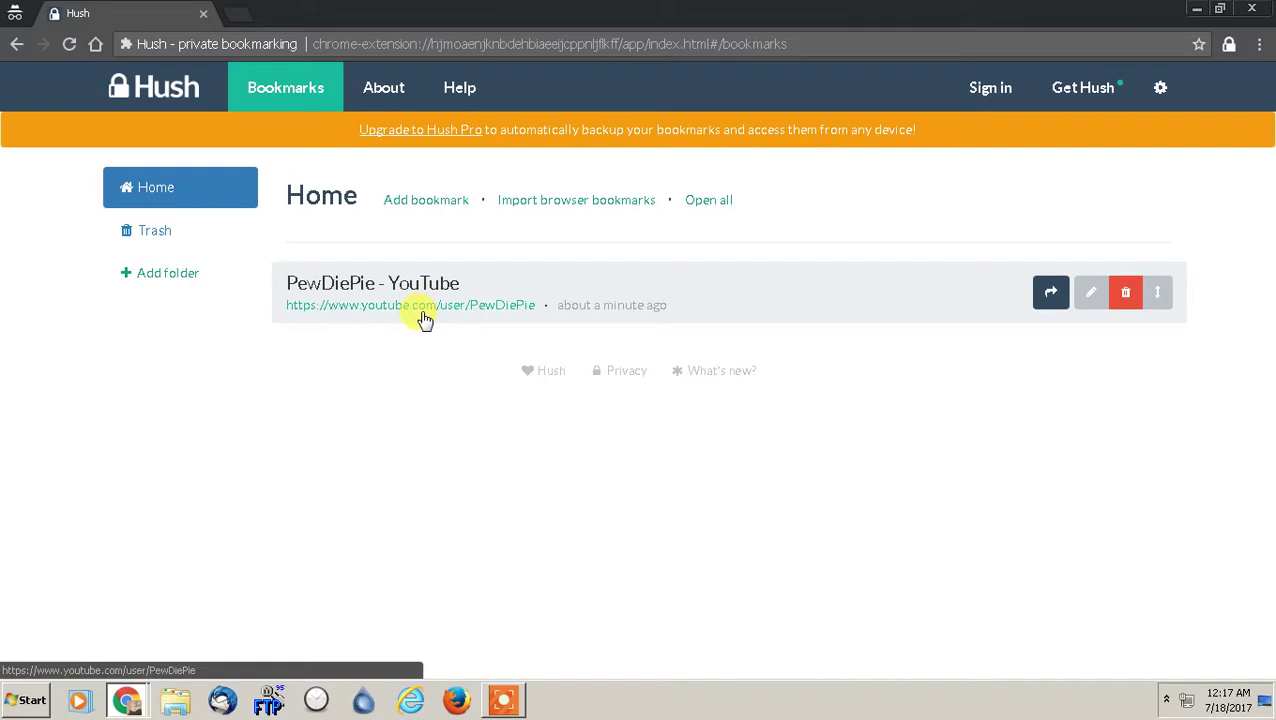
left_click(1126, 294)
left_click(1110, 295)
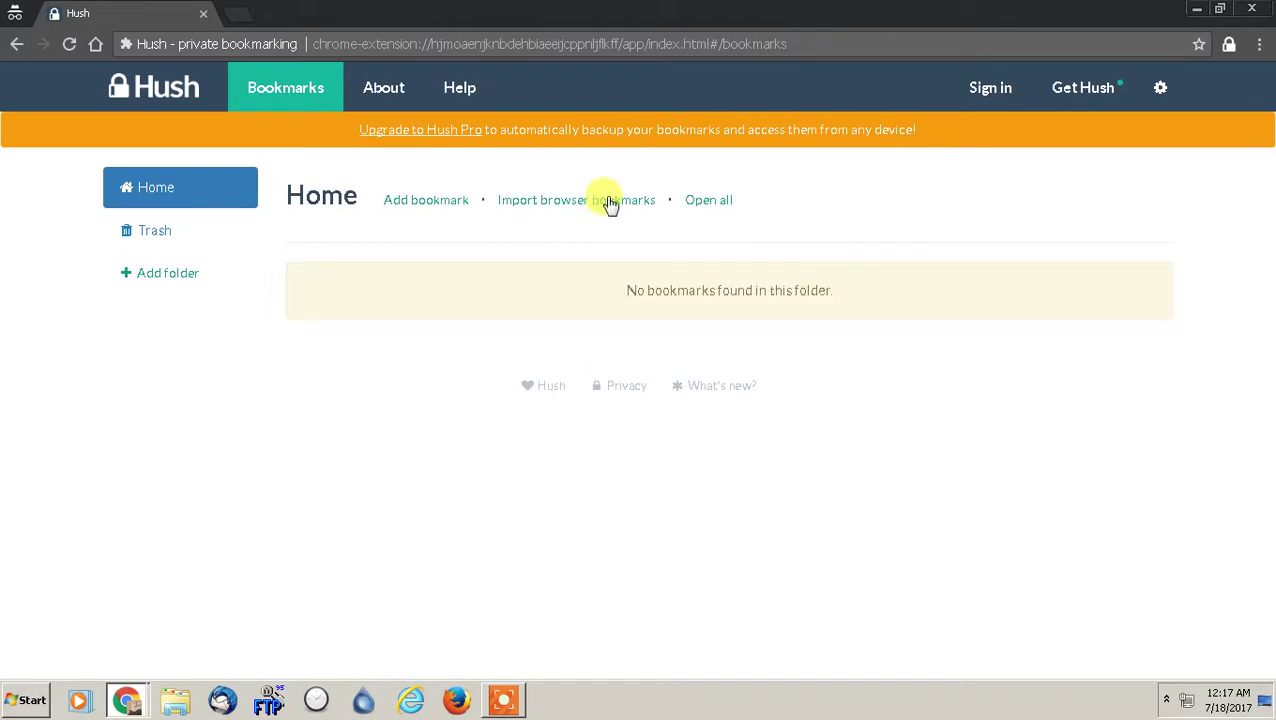
left_click(1258, 8)
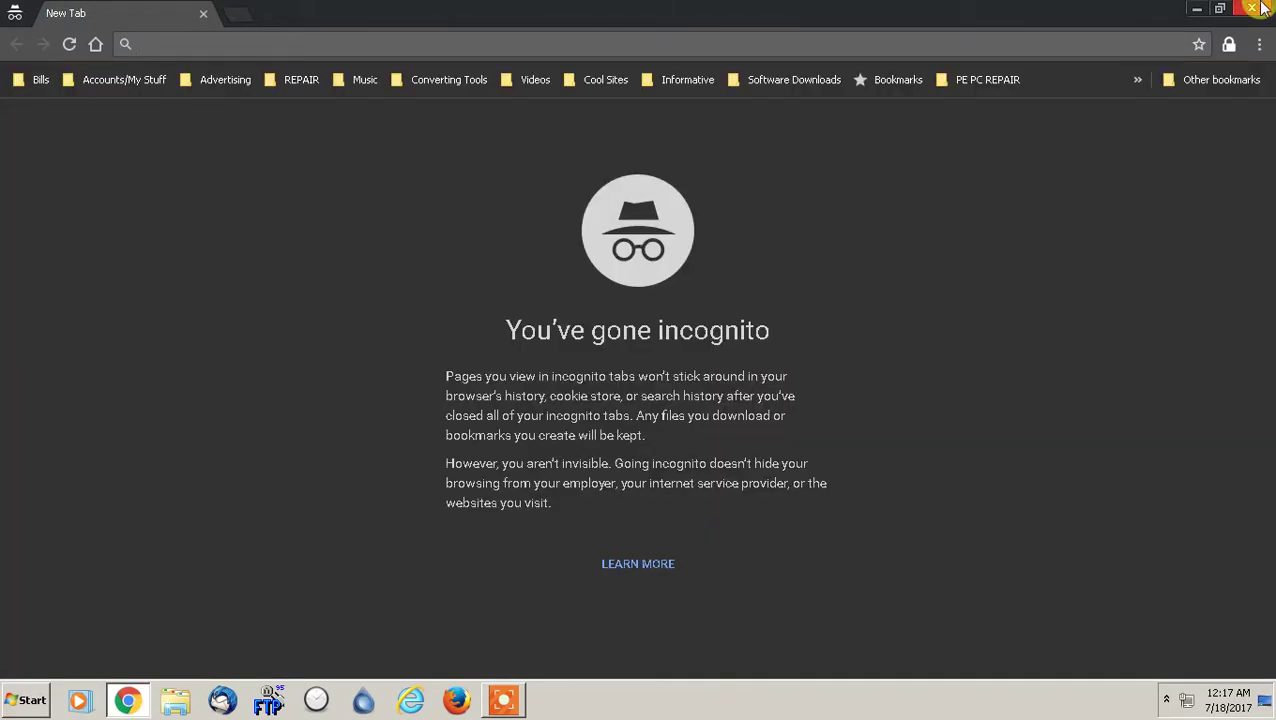
Close the last incognito Chrome window and open Firefox's main menu to reach Add-ons
left_click(1255, 8)
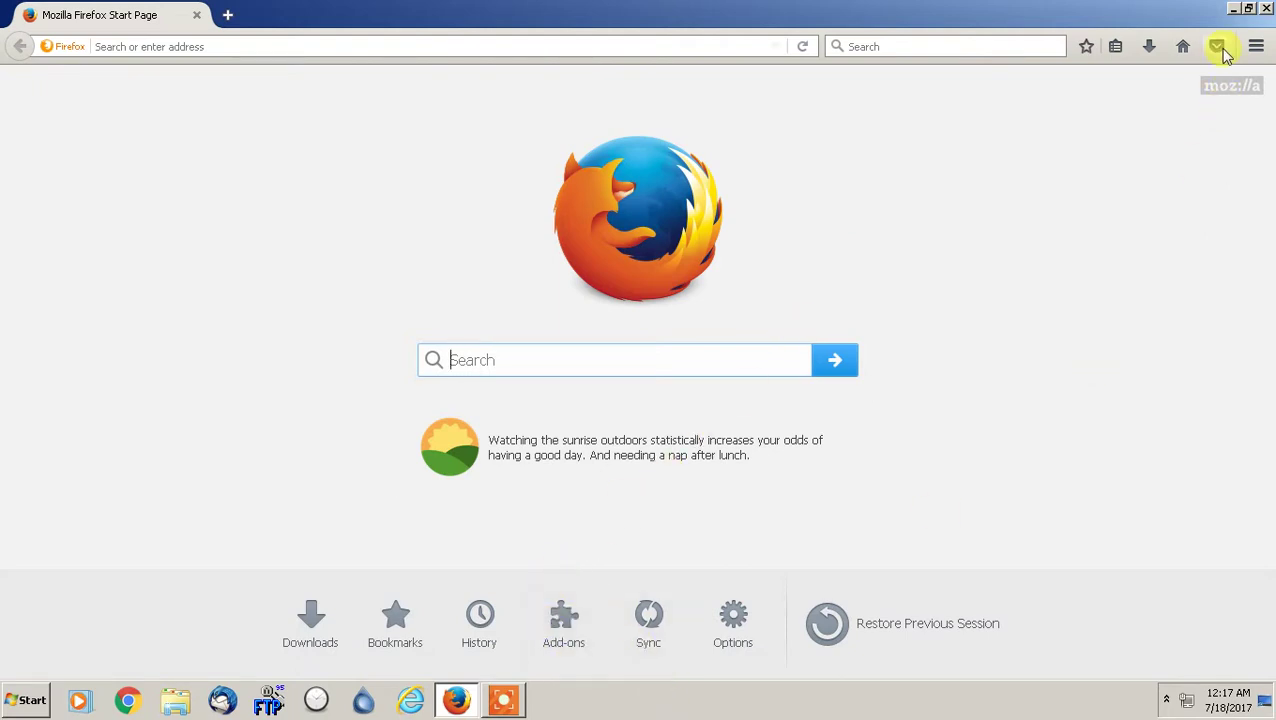
left_click(1257, 47)
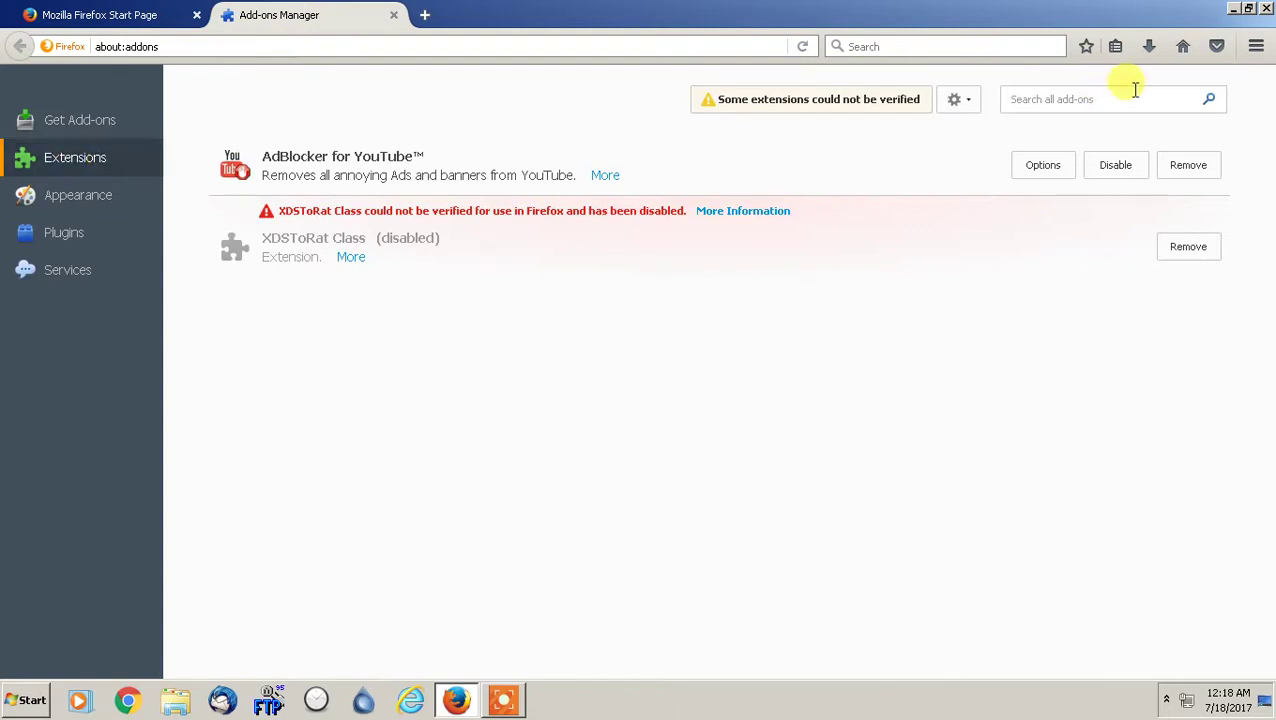
Search Firefox add-ons for 'hush', install Hush - private bookmarking, and restart Firefox
left_click(1083, 100)
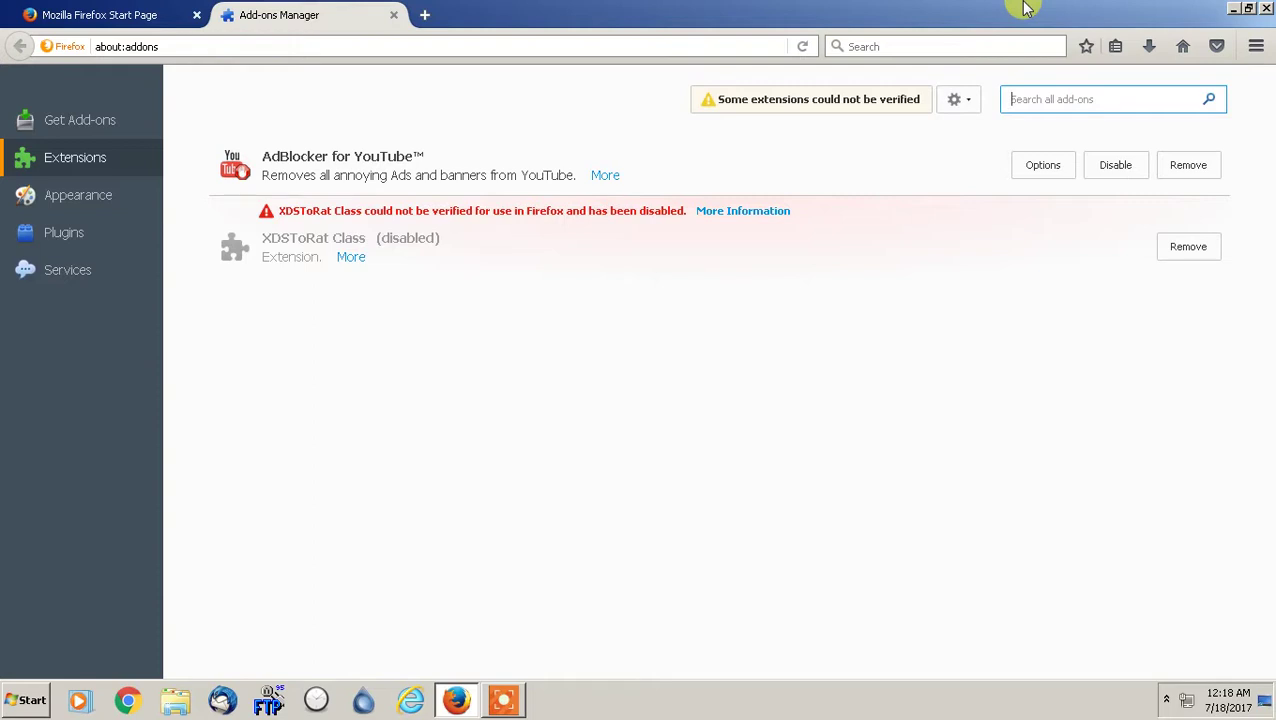
type("h")
key("Return")
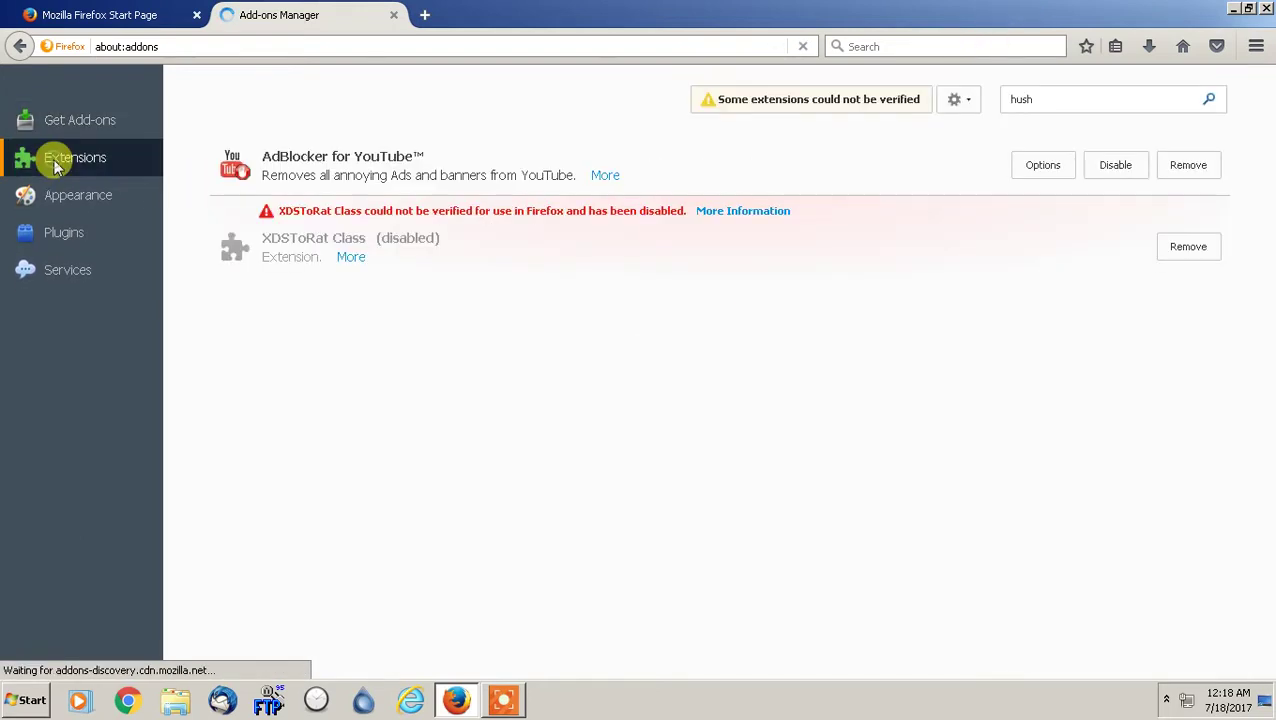
left_click(1089, 97)
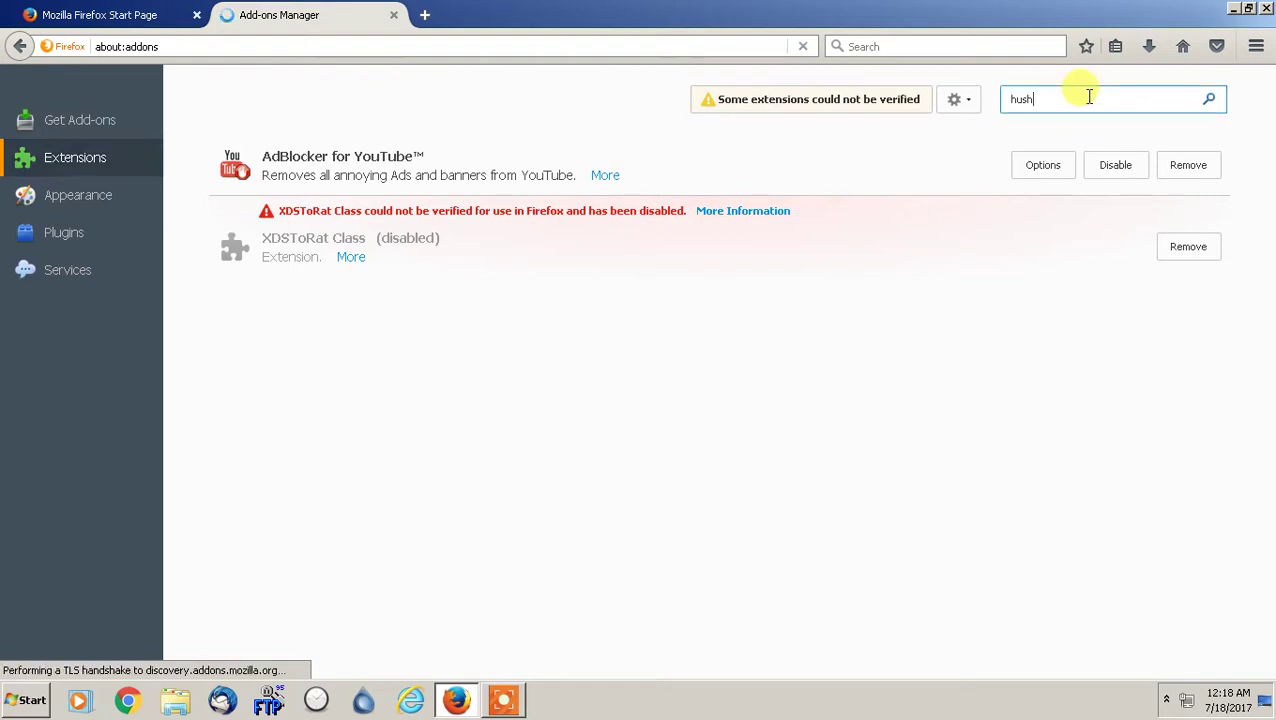
left_click(1209, 100)
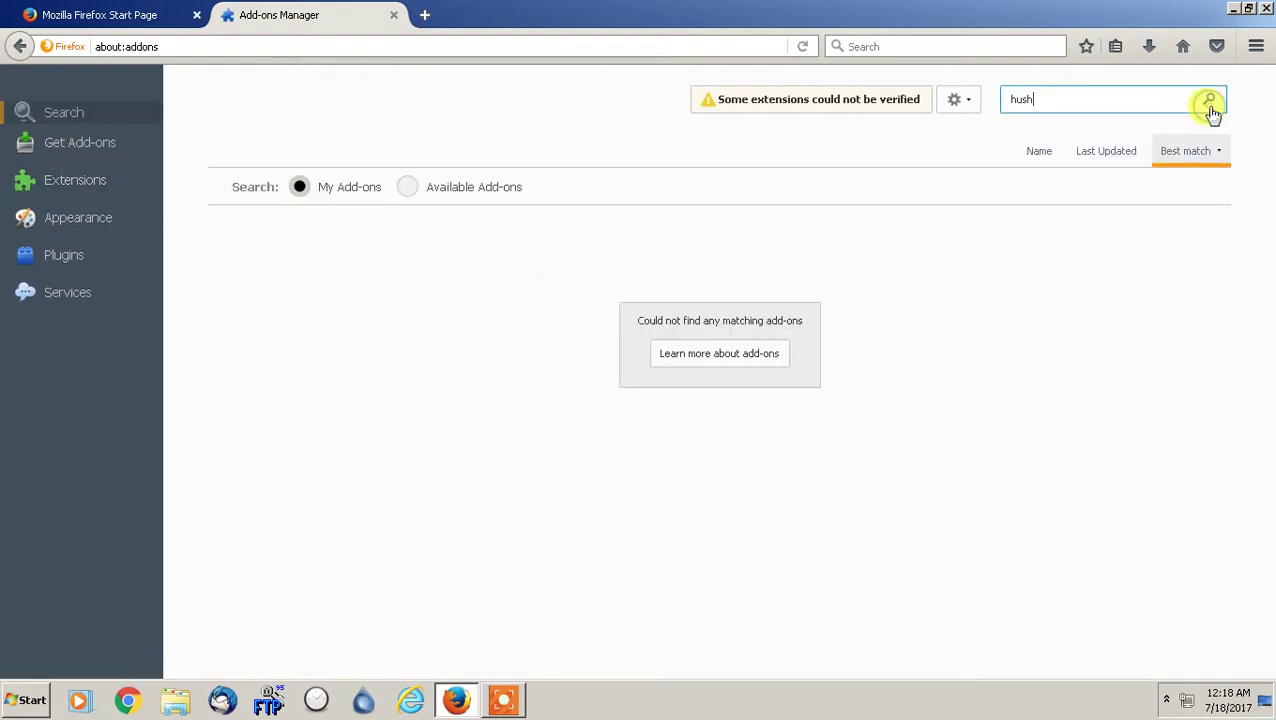
left_click(407, 187)
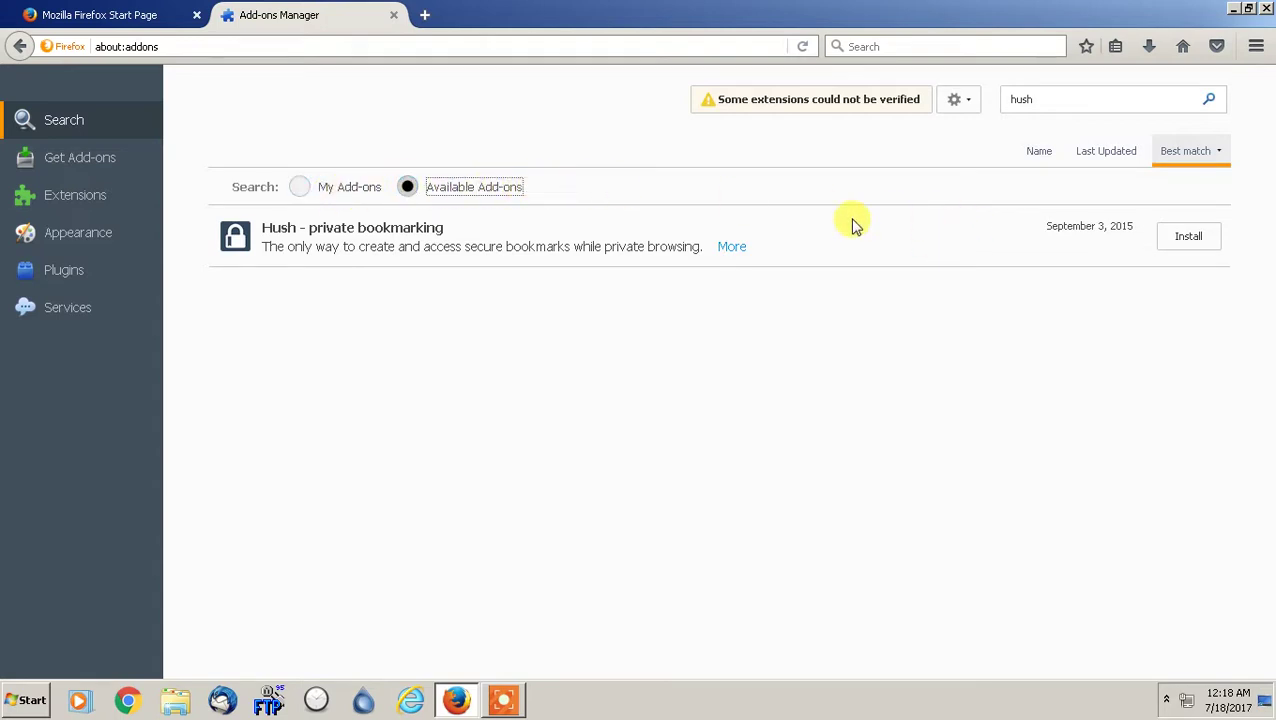
left_click(338, 190)
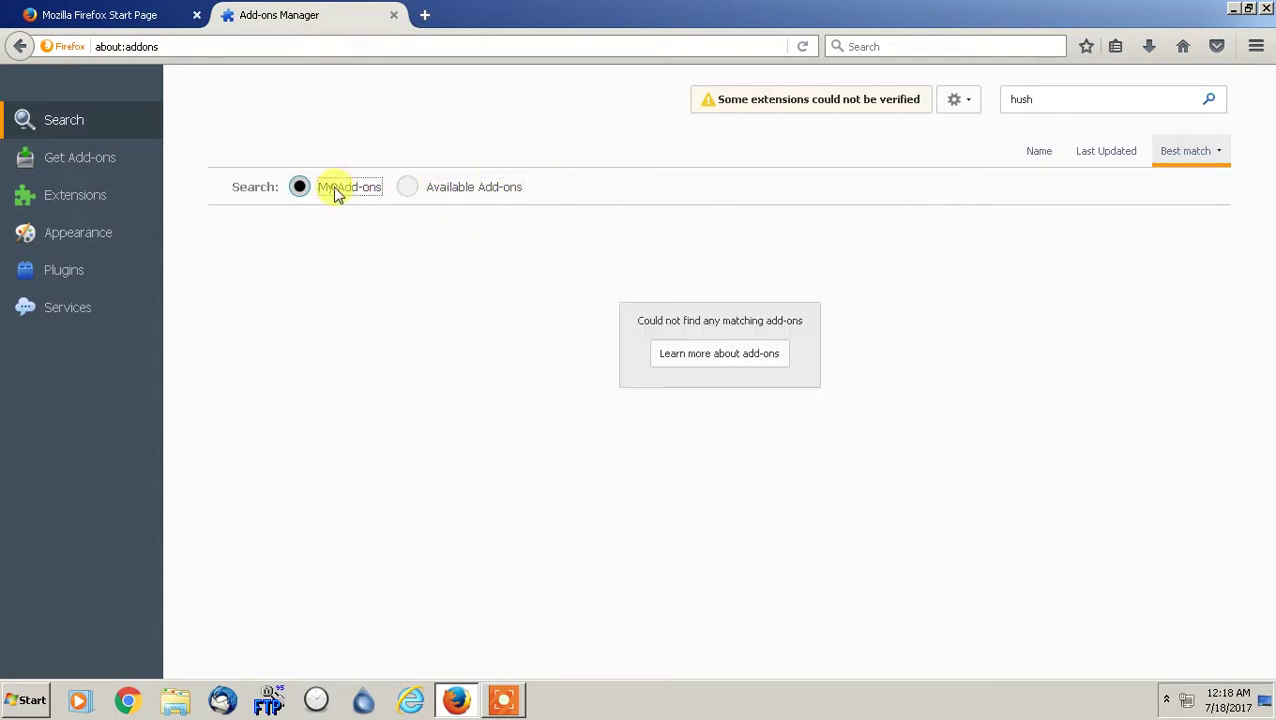
left_click(452, 190)
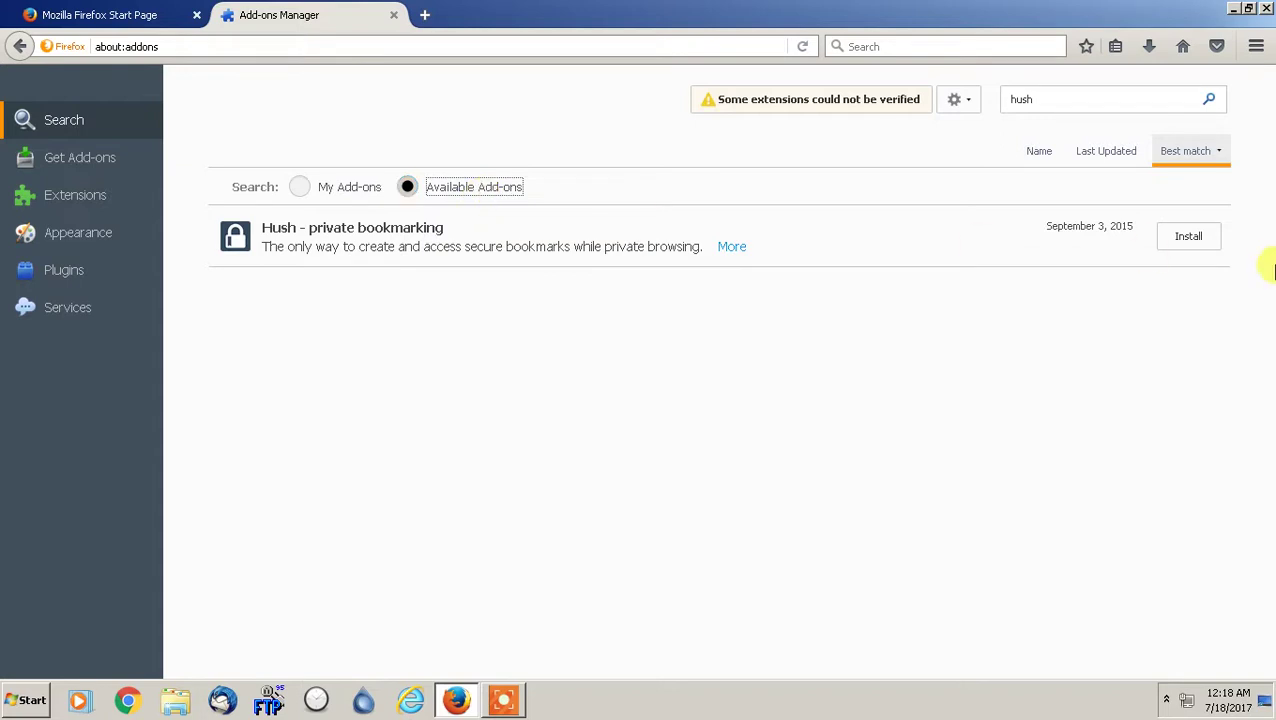
left_click(1188, 240)
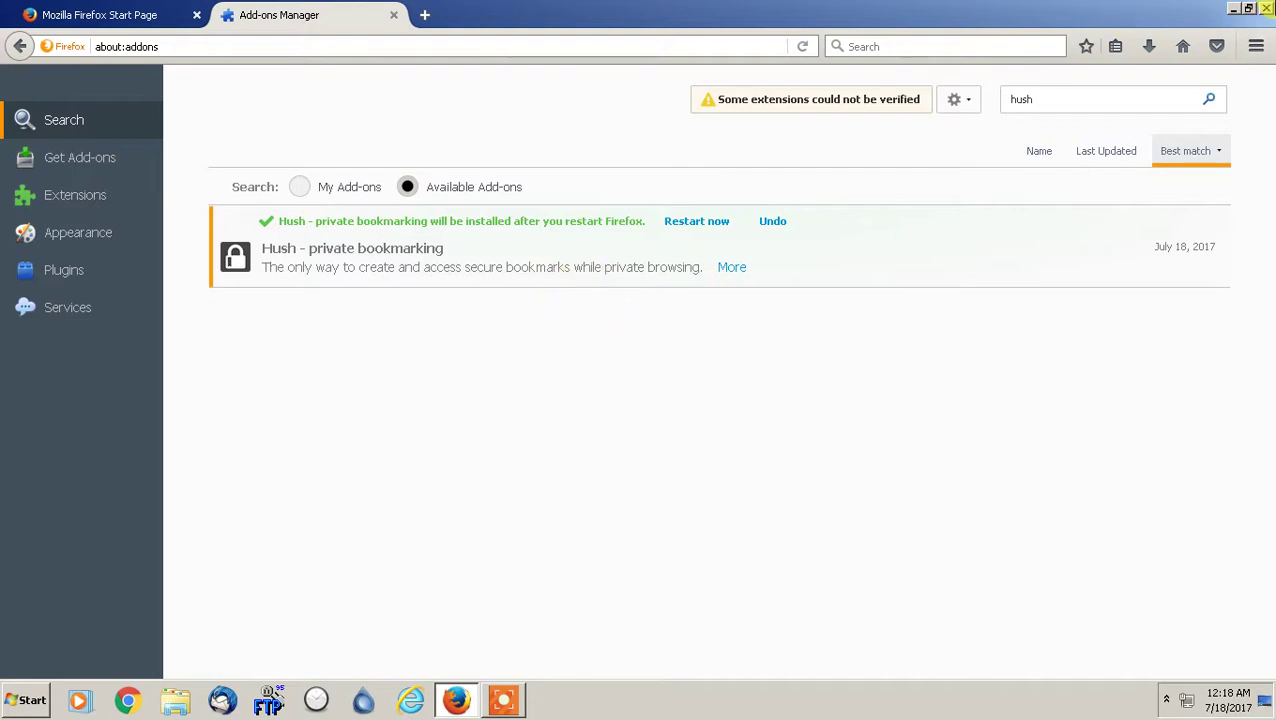
left_click(684, 222)
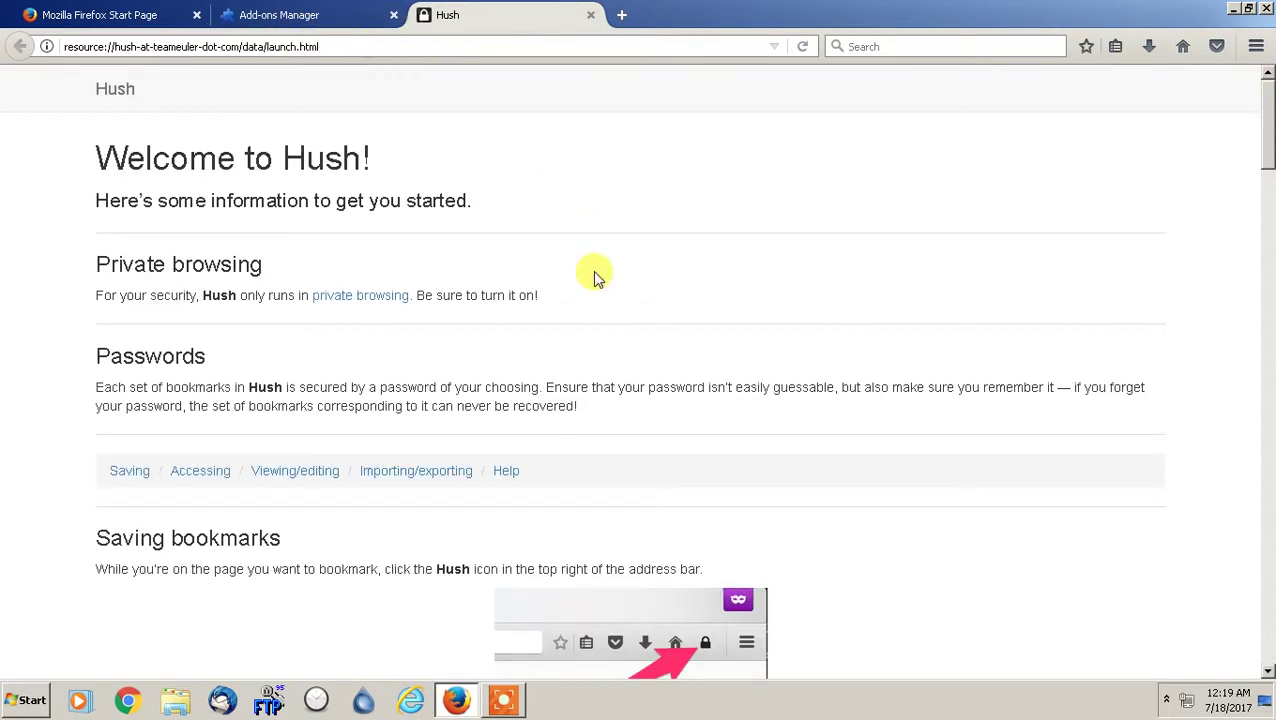
Read through the Hush welcome guide
scroll(595, 300, "down", 5)
scroll(595, 300, "down", 5)
scroll(595, 300, "down", 2)
scroll(595, 300, "down", 3)
scroll(595, 300, "down", 8)
scroll(595, 301, "down", 5)
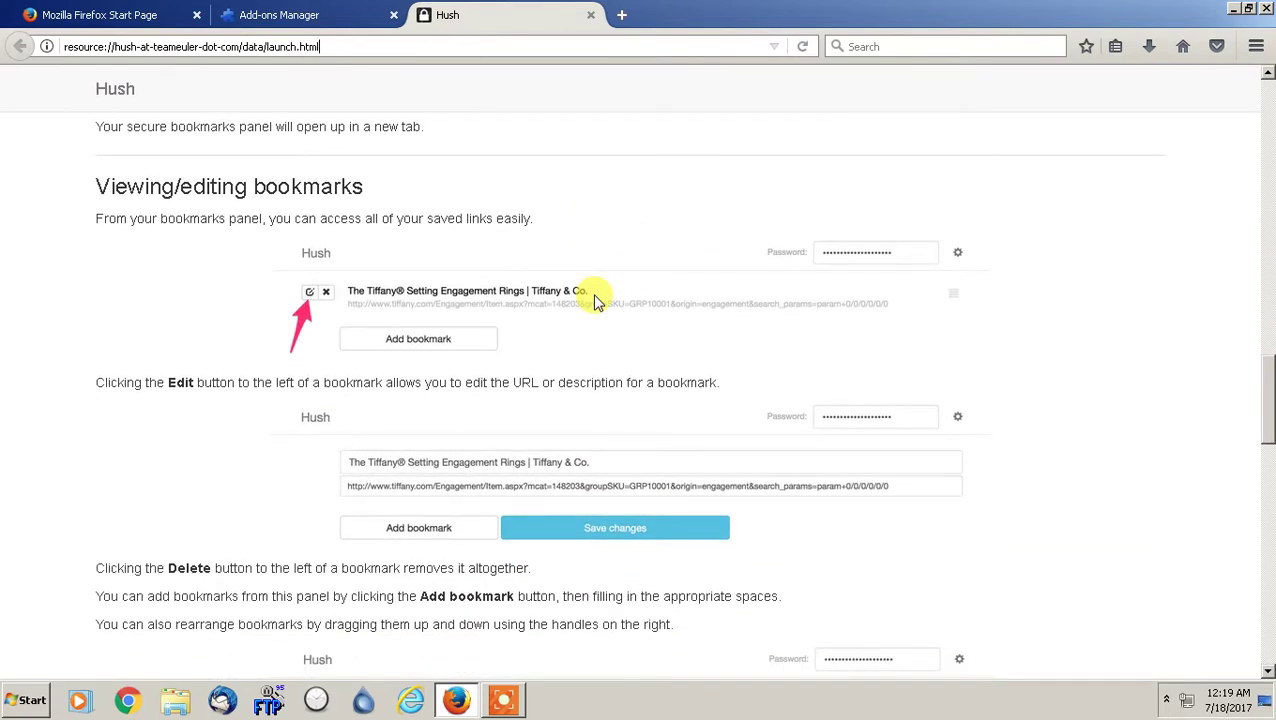
scroll(595, 300, "down", 2)
scroll(595, 293, "down", 3)
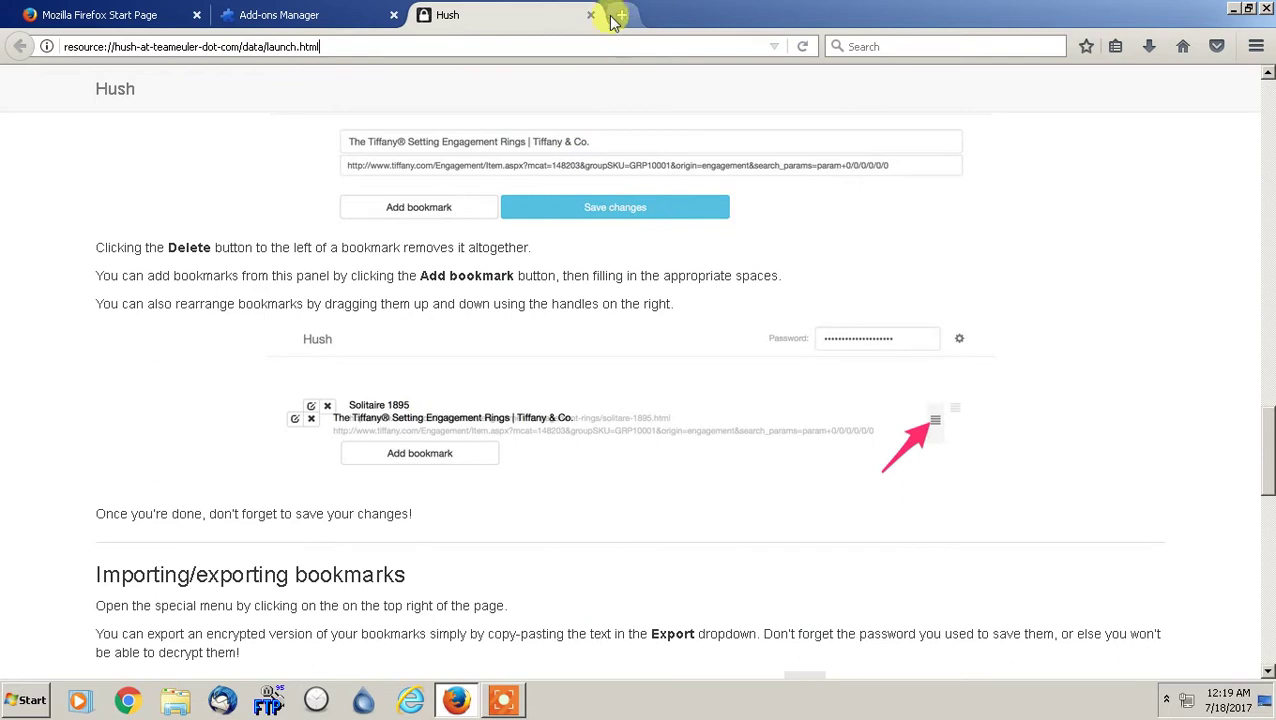
Close the welcome guide and view Hush's details in the installed Extensions list
left_click(591, 15)
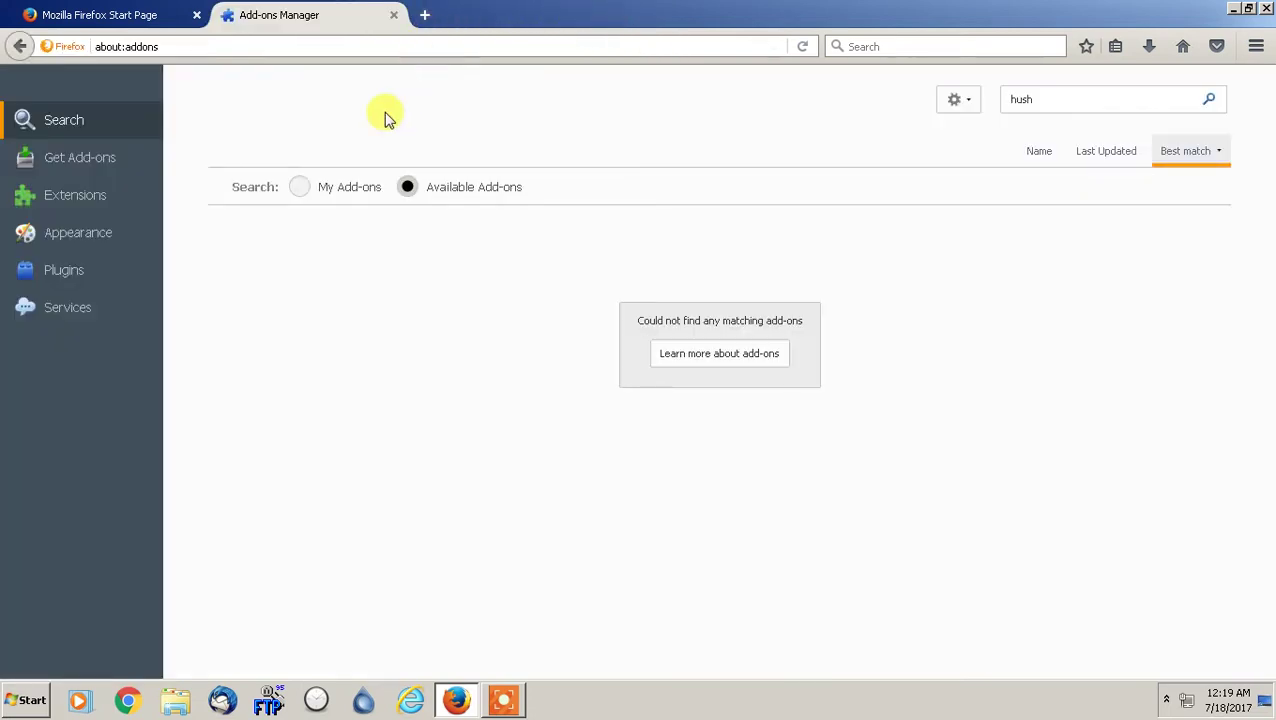
left_click(86, 195)
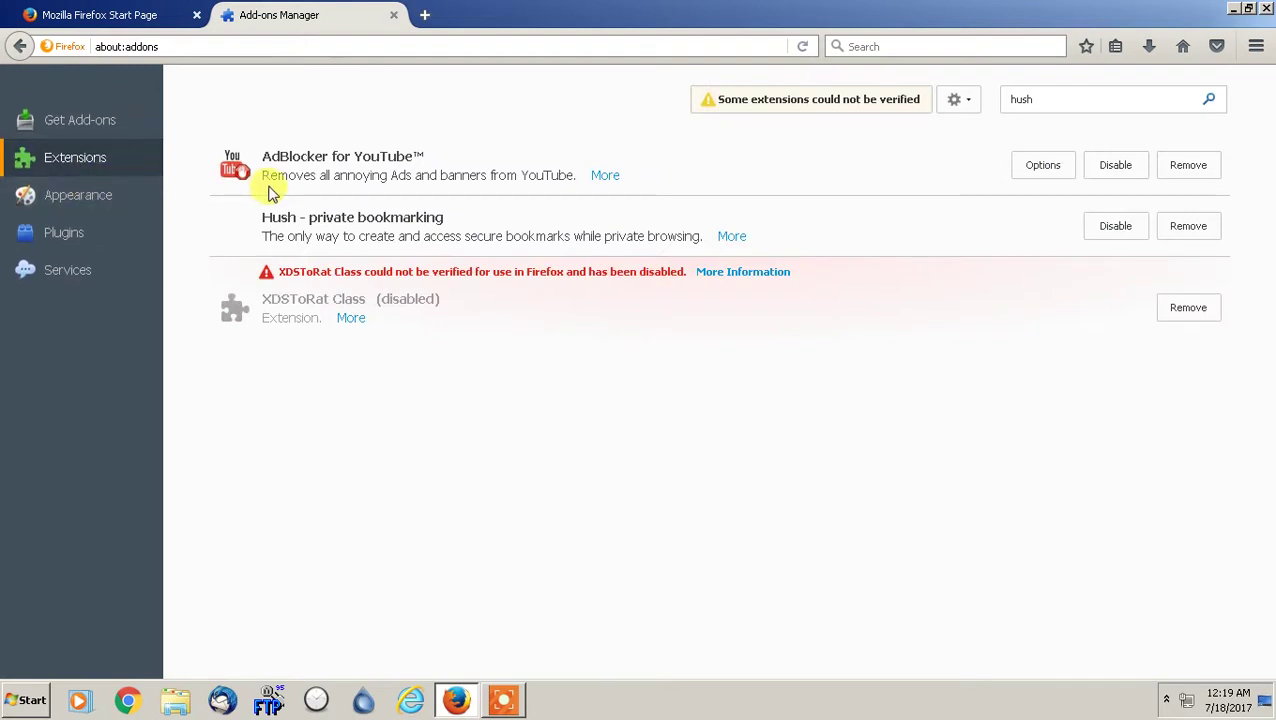
left_click(731, 237)
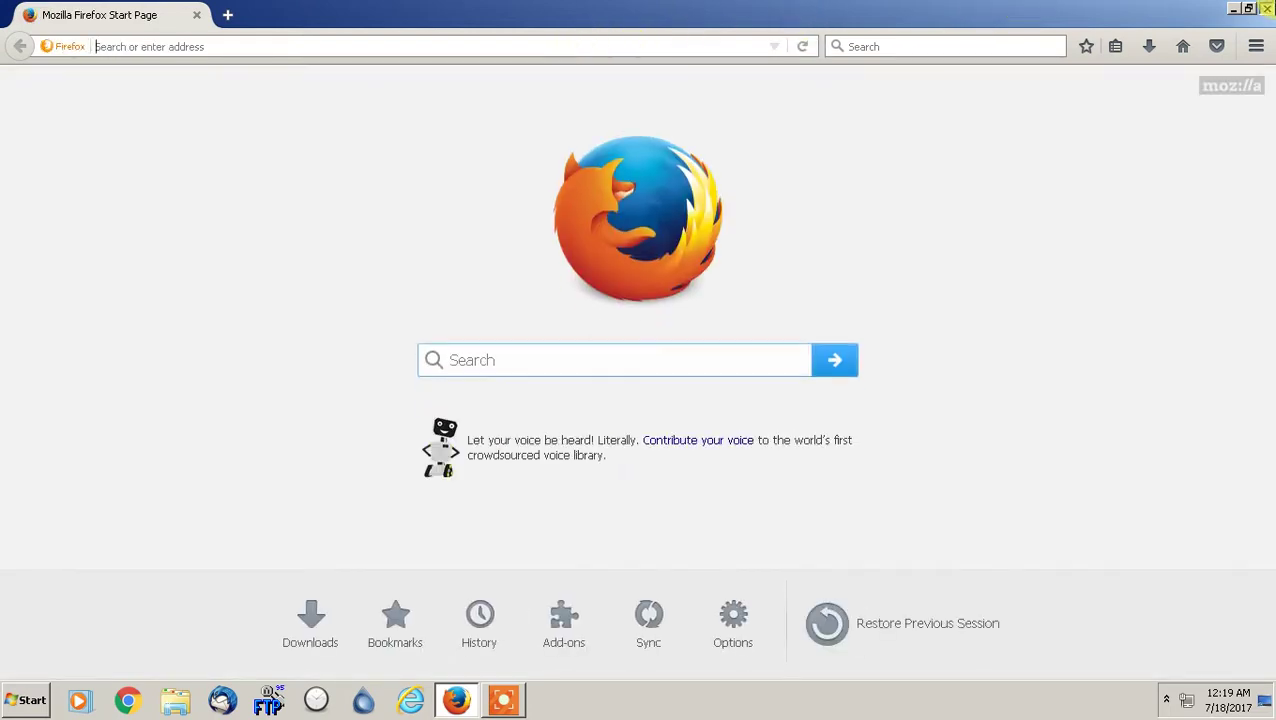
Close Firefox and relaunch it as a new private window from the taskbar, retrying past the not-responding warning
left_click(1266, 8)
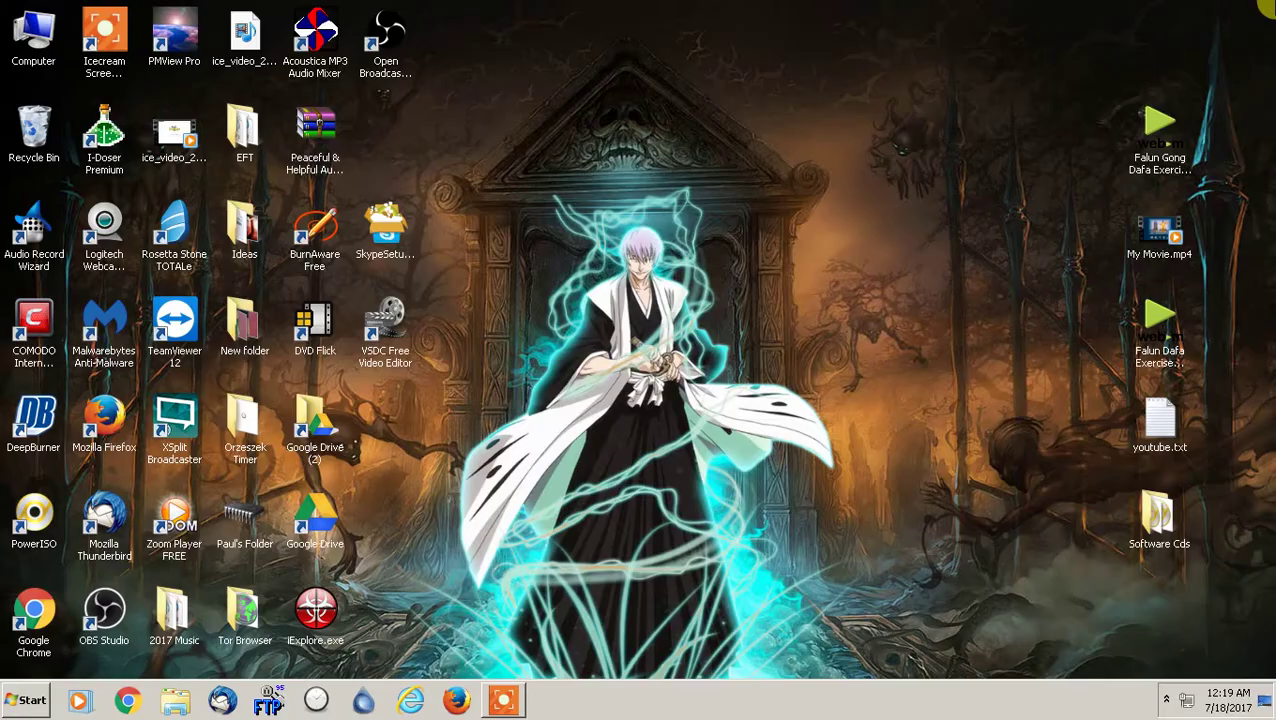
right_click(455, 700)
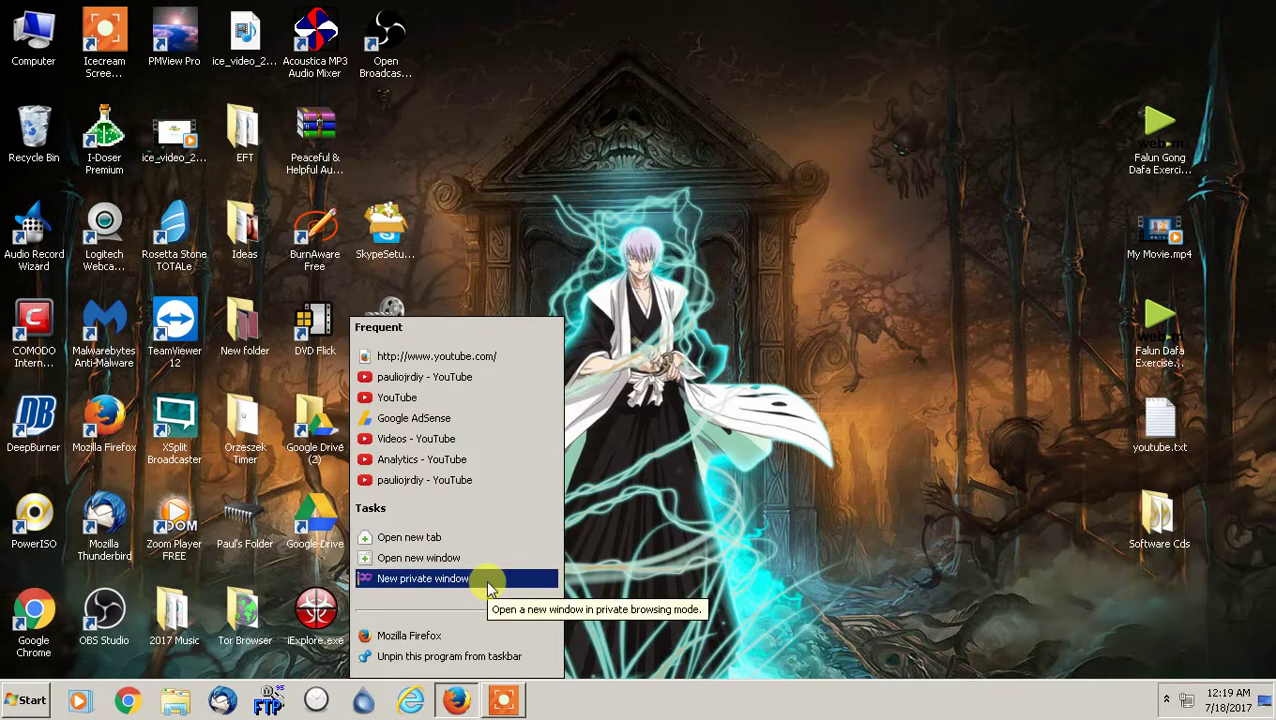
left_click(488, 588)
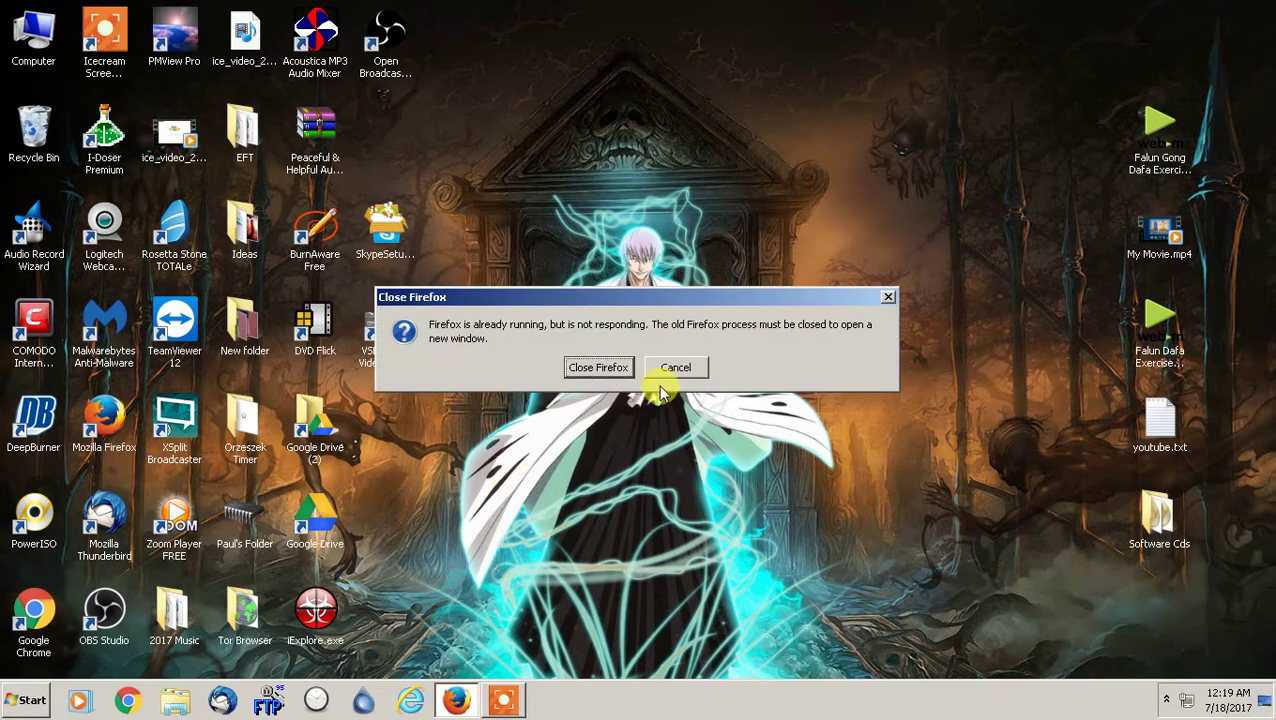
left_click(598, 368)
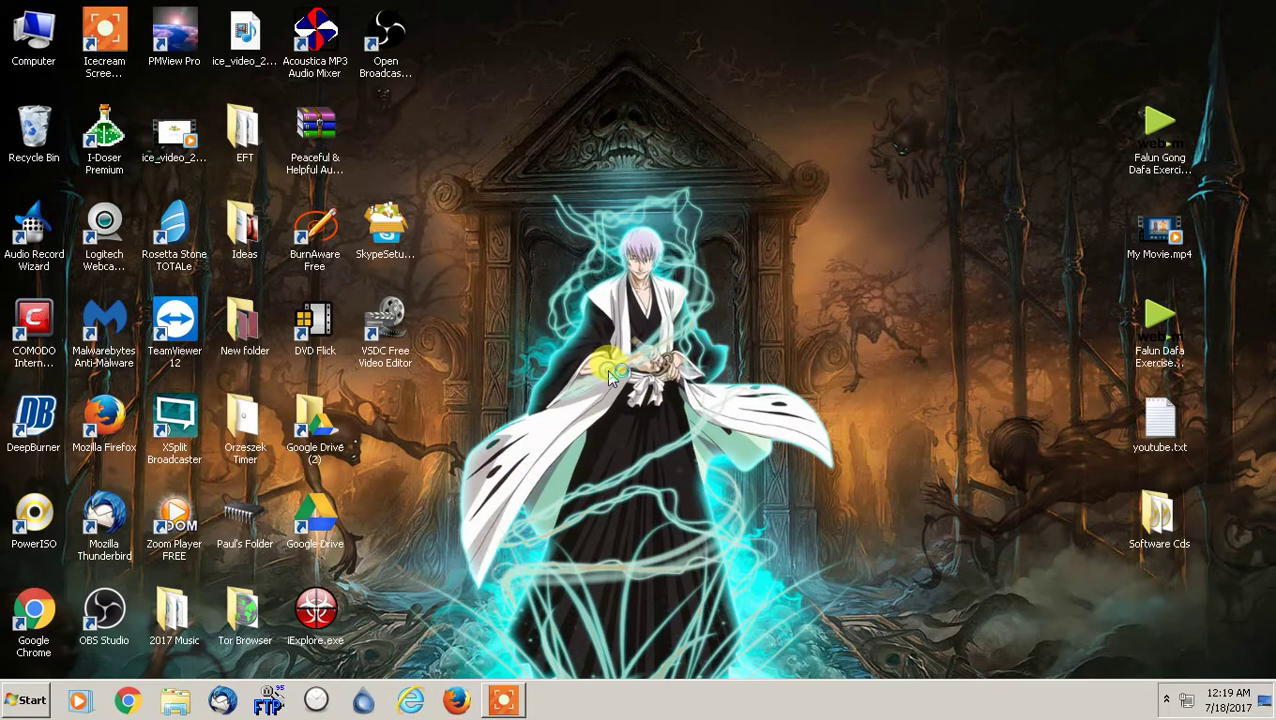
right_click(457, 699)
left_click(469, 574)
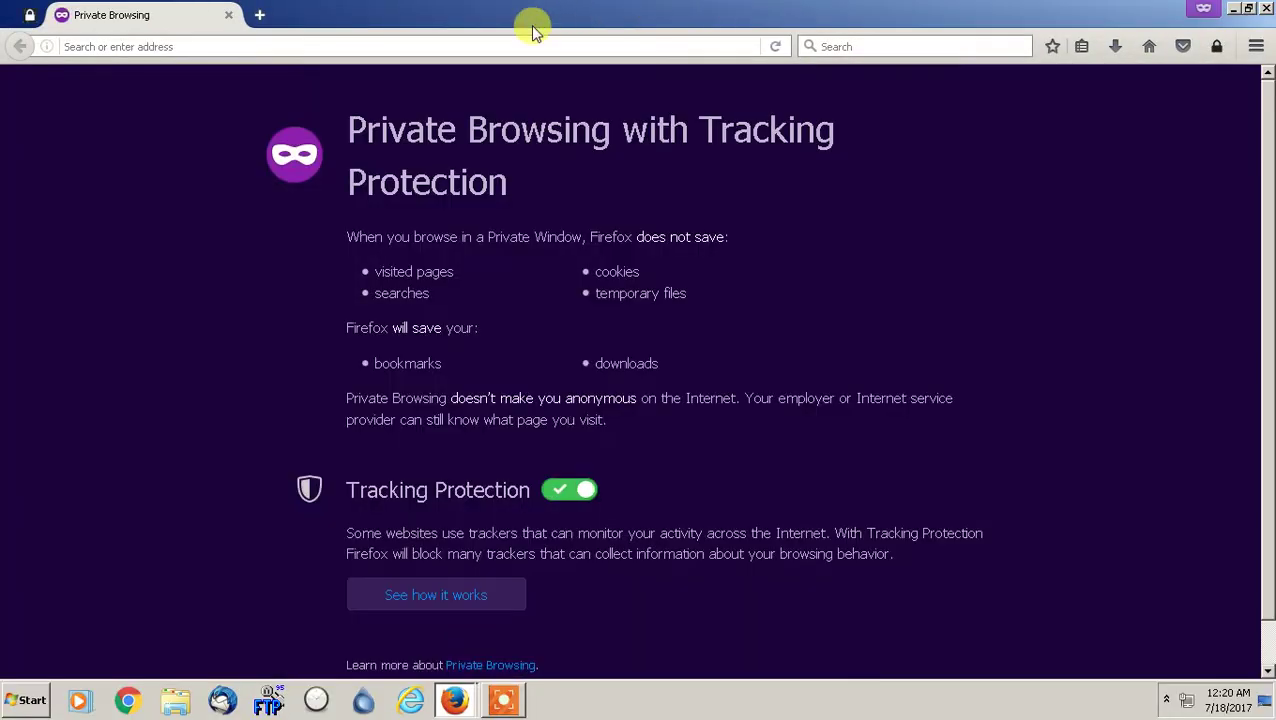
left_click(1233, 8)
Maximize the private window, load youtube.com/pewd, and pause PewDiePie's featured channel video
double_click(983, 38)
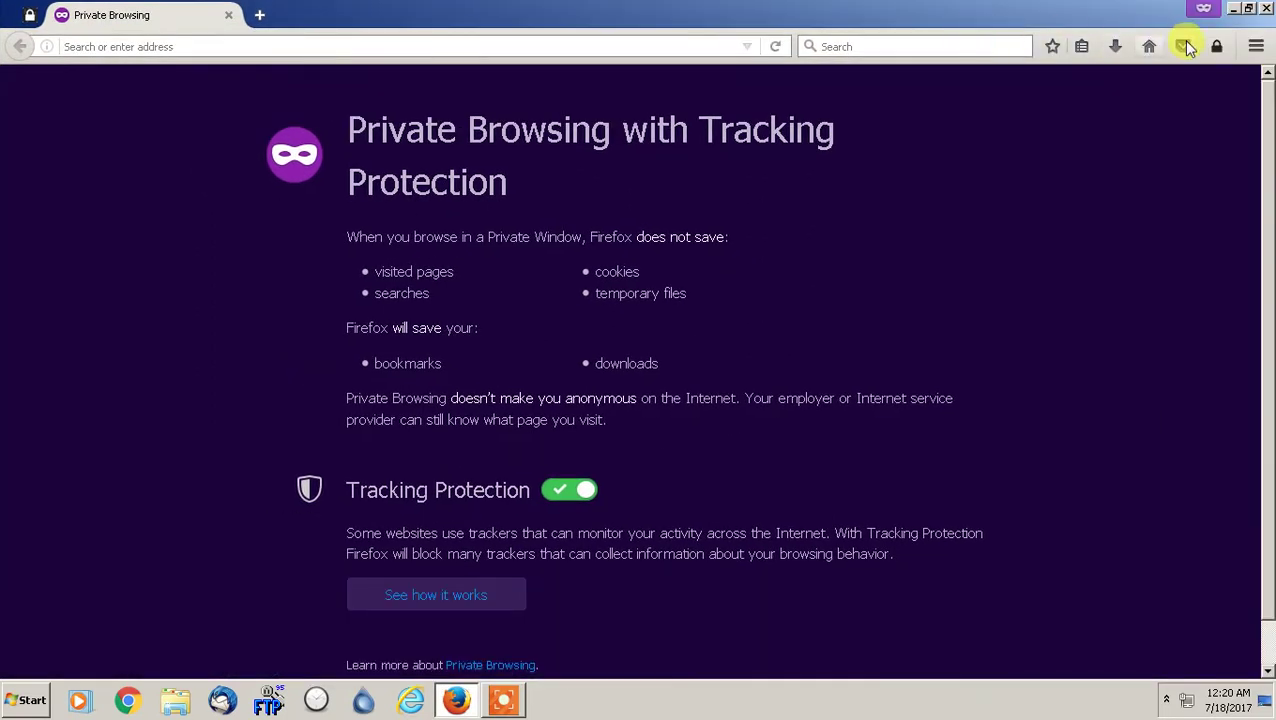
left_click(524, 44)
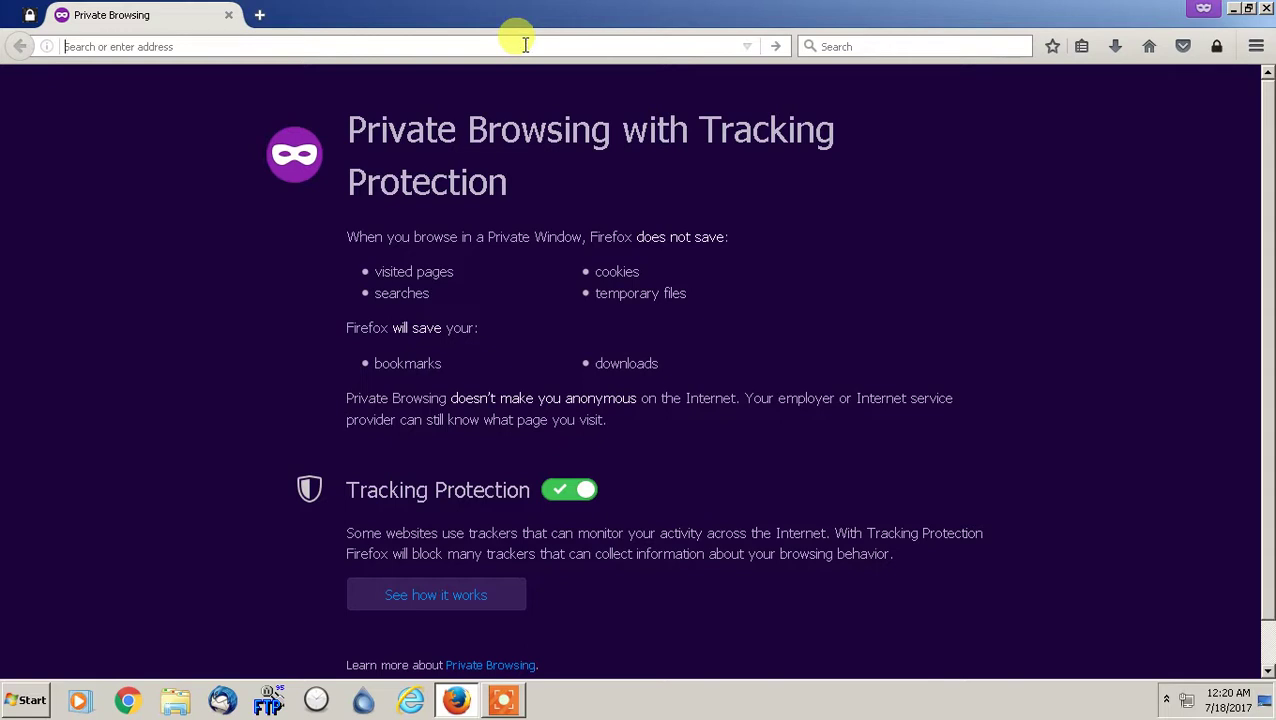
type("youtube")
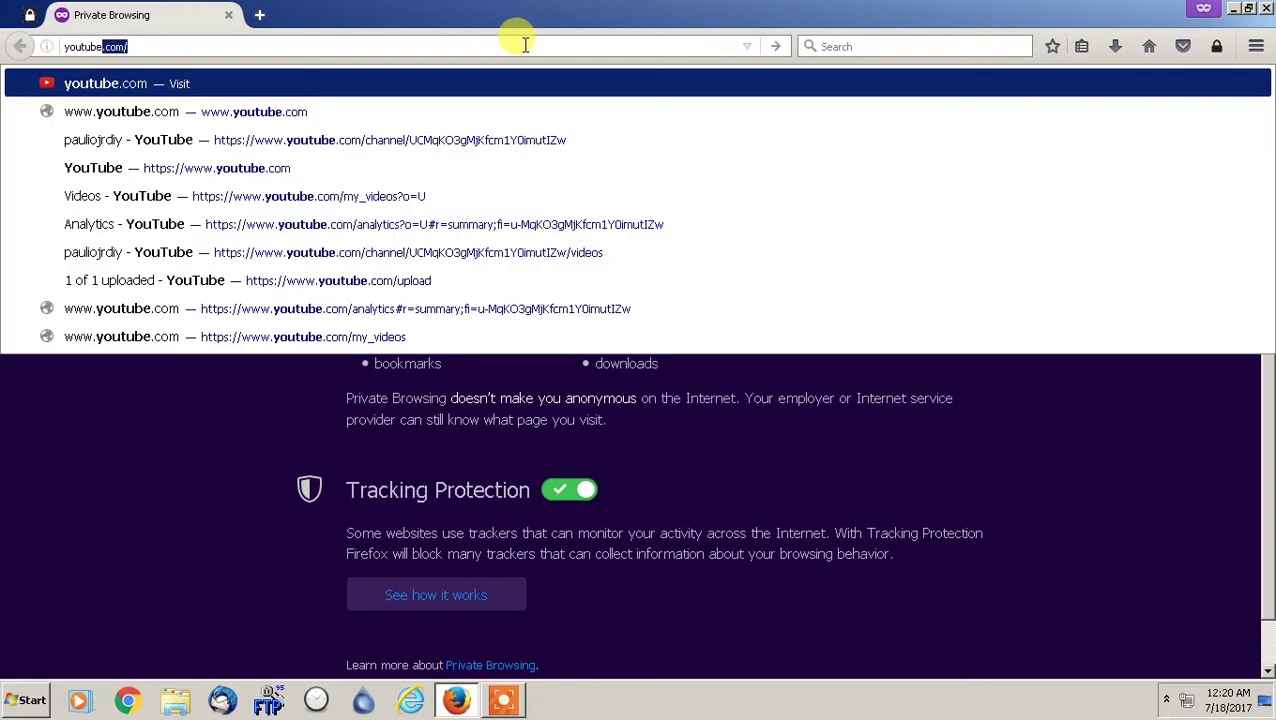
type(".com/p")
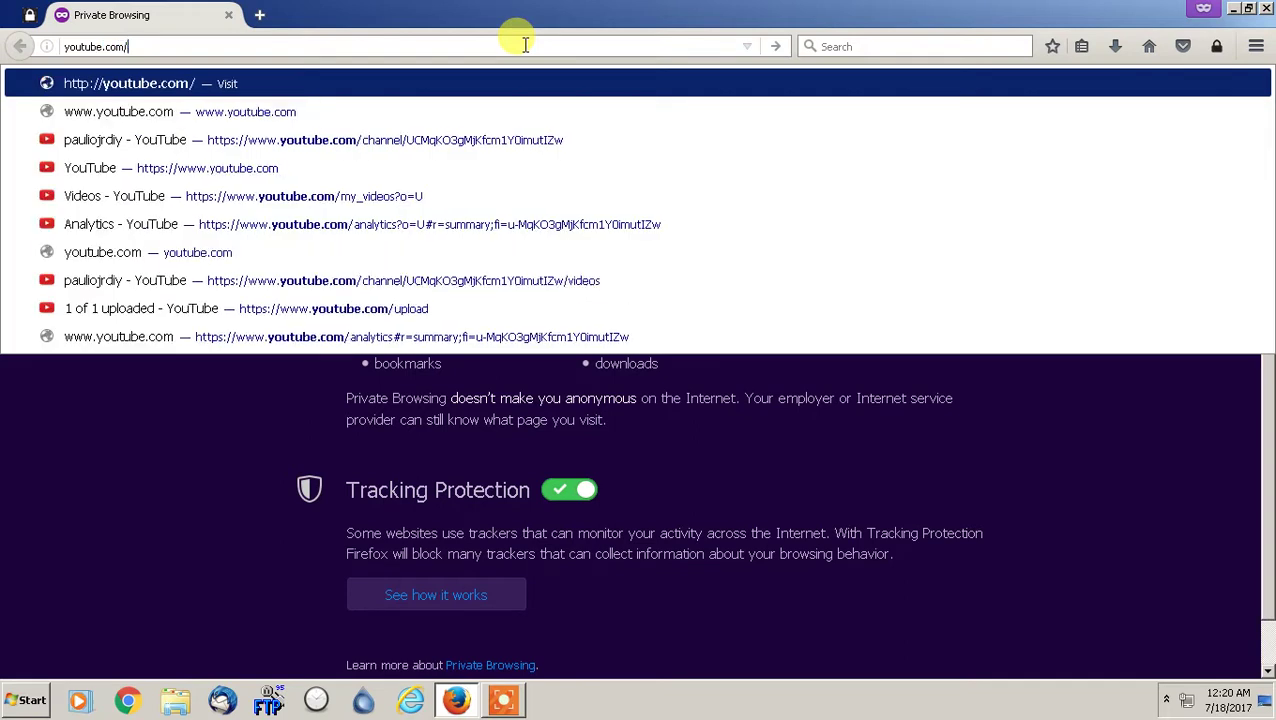
type("ewdiepie")
key("Return")
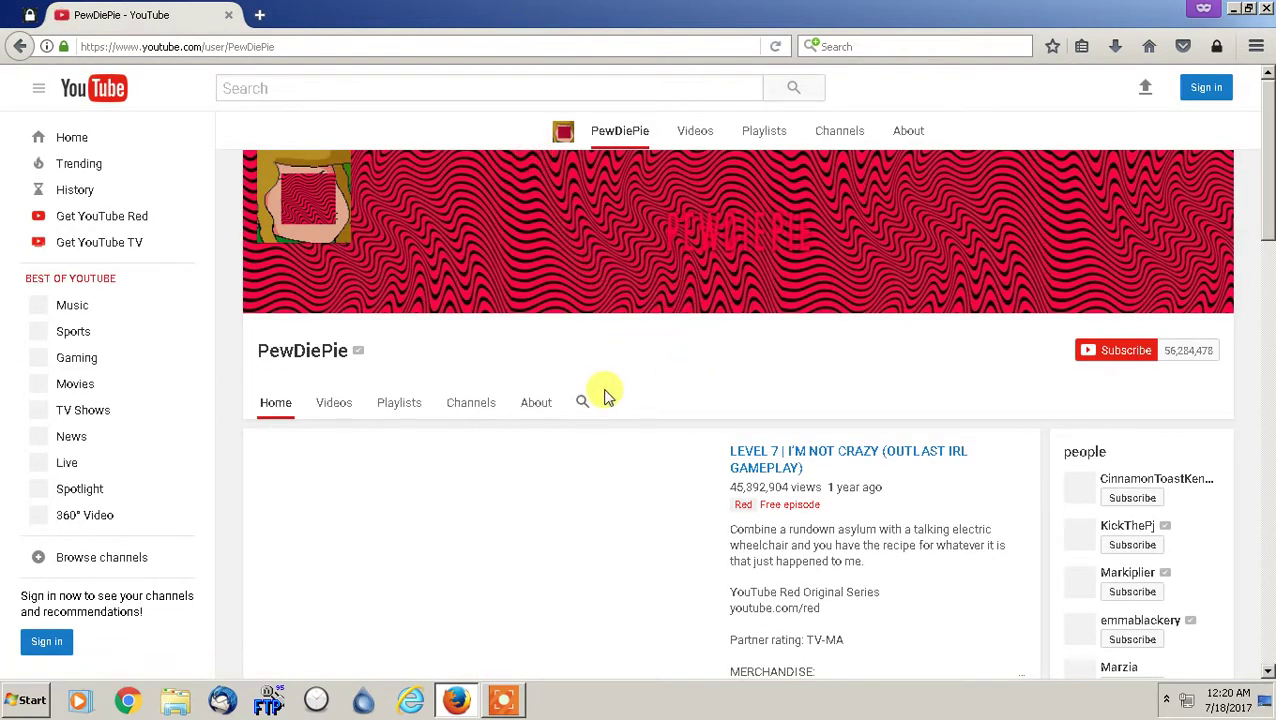
left_click_drag(1265, 208, 1266, 240)
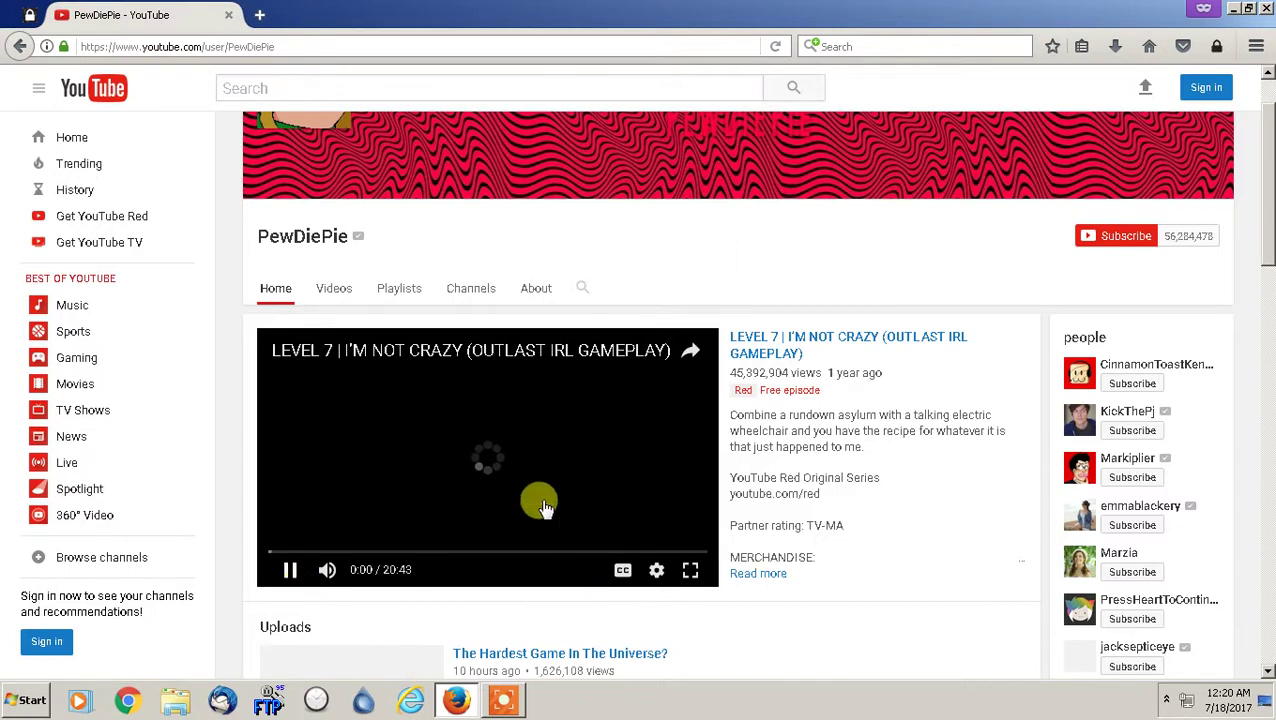
left_click(290, 569)
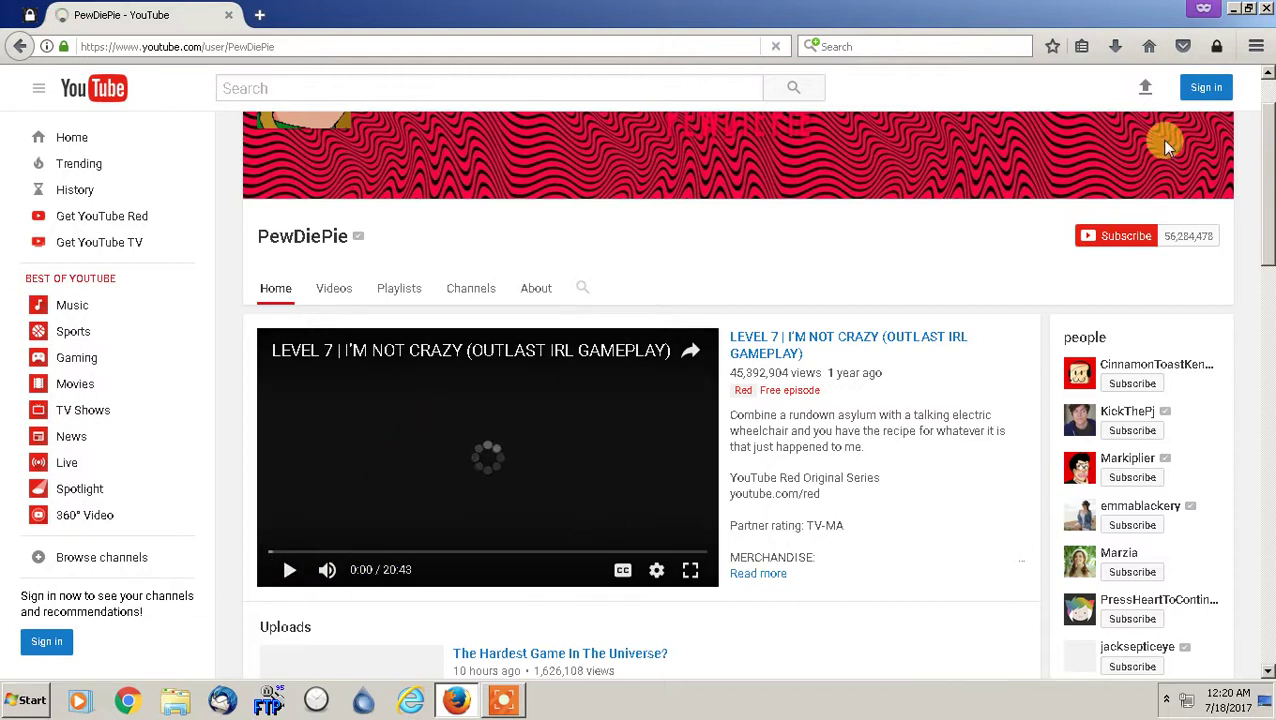
Bookmark the PewDiePie channel in Hush under a password
left_click(1218, 46)
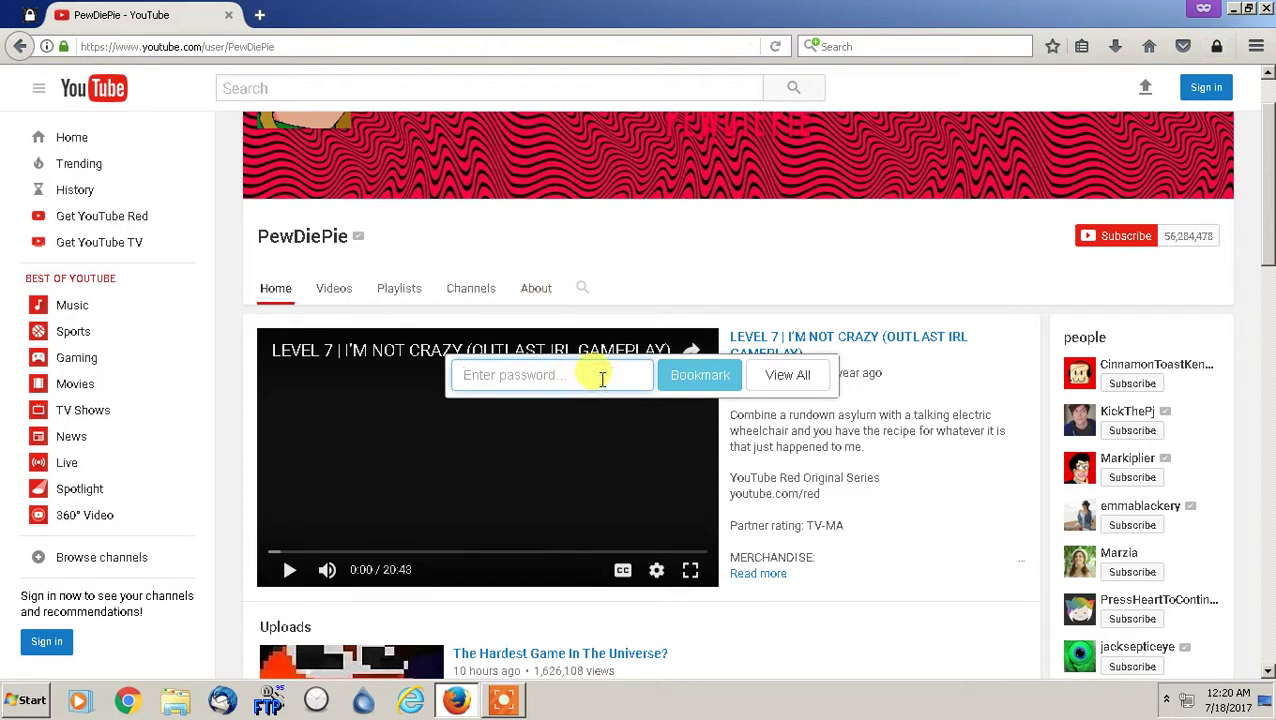
type("password")
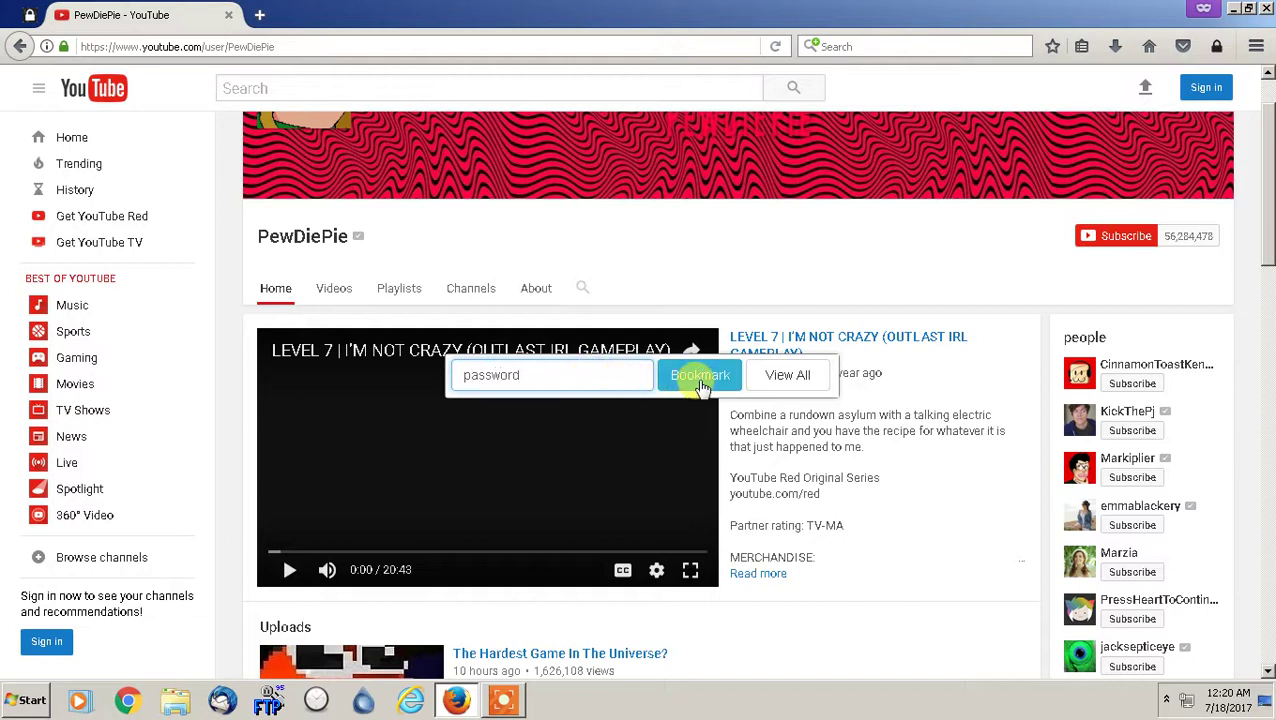
left_click(702, 386)
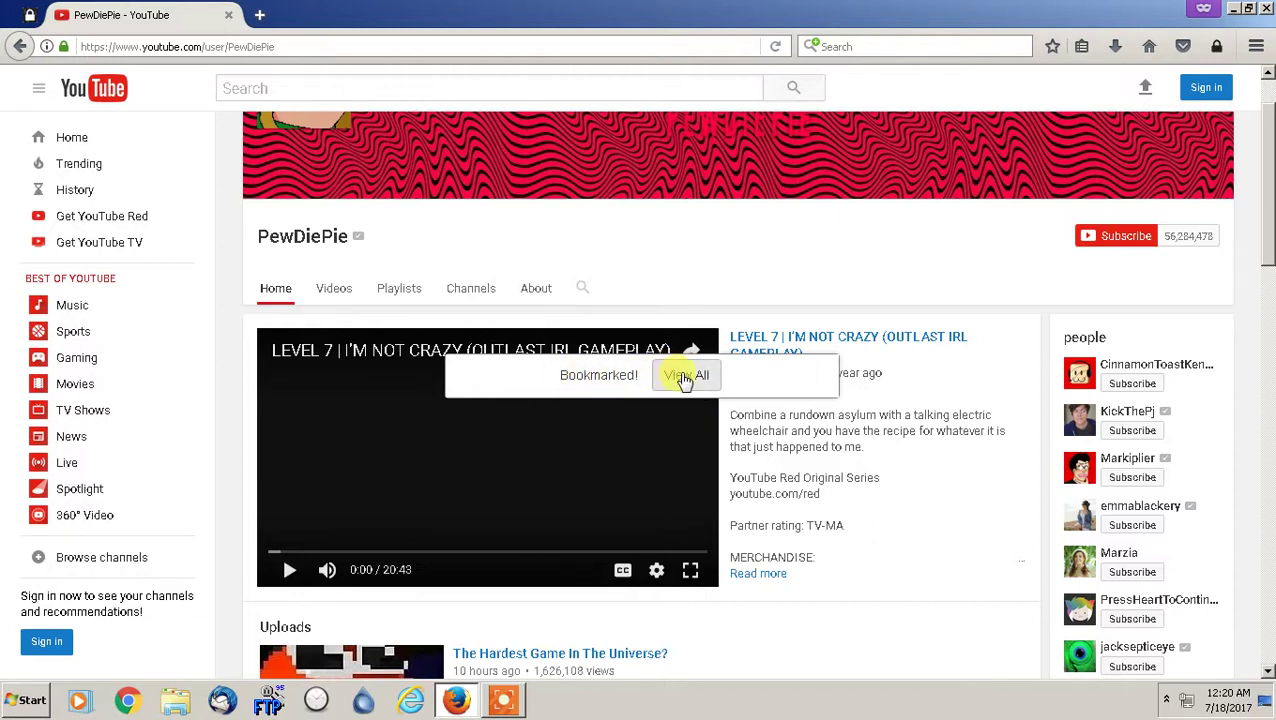
Check the bookmark in Hush's full list, leave it unedited, and close Firefox
left_click(685, 378)
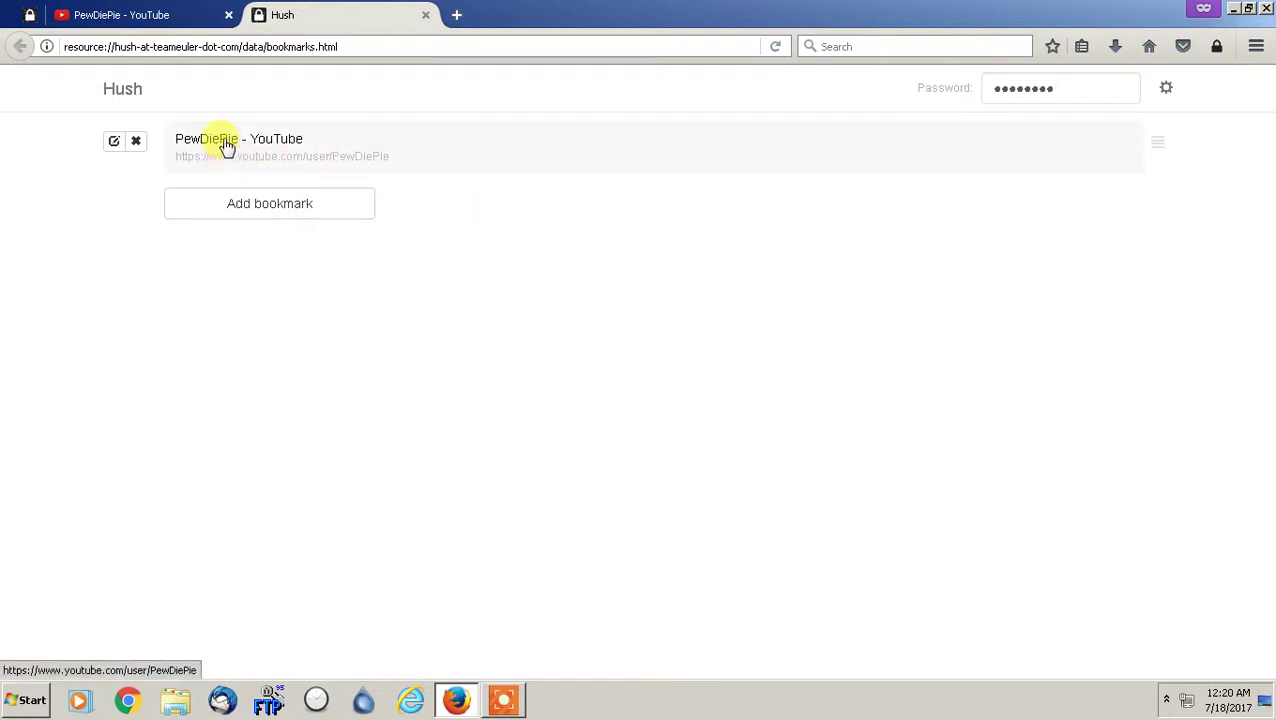
left_click(112, 143)
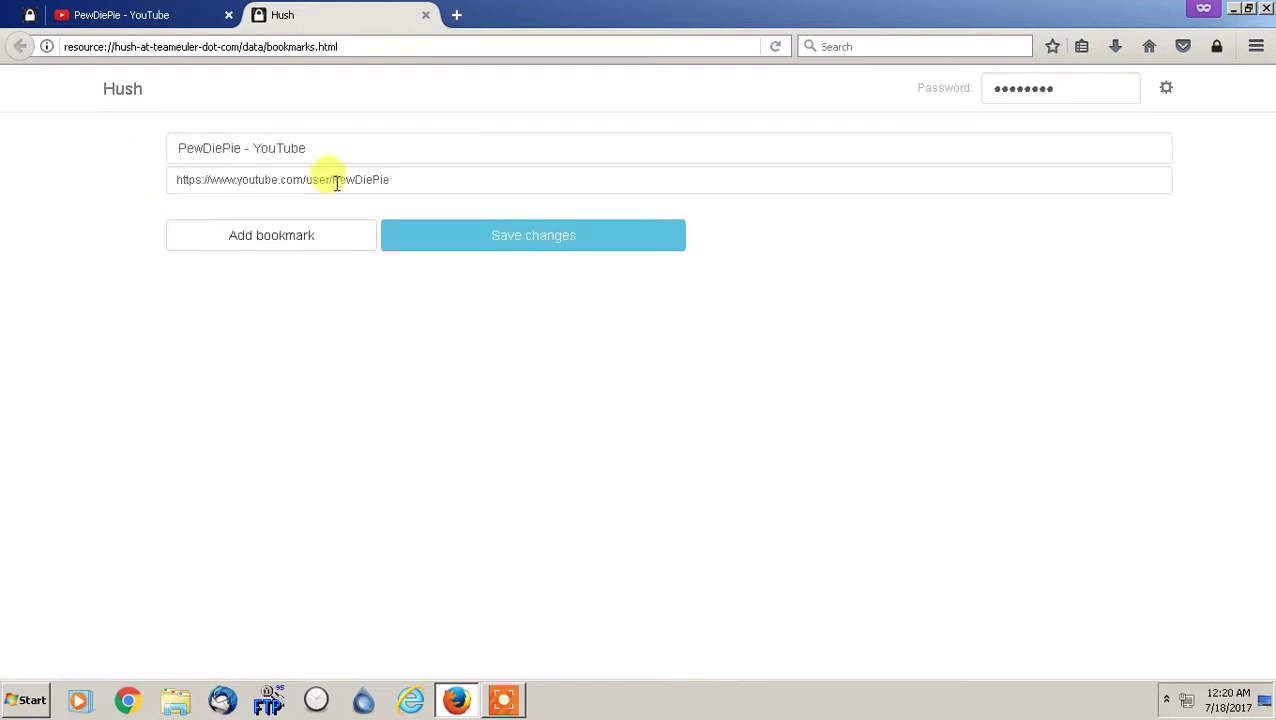
left_click(571, 246)
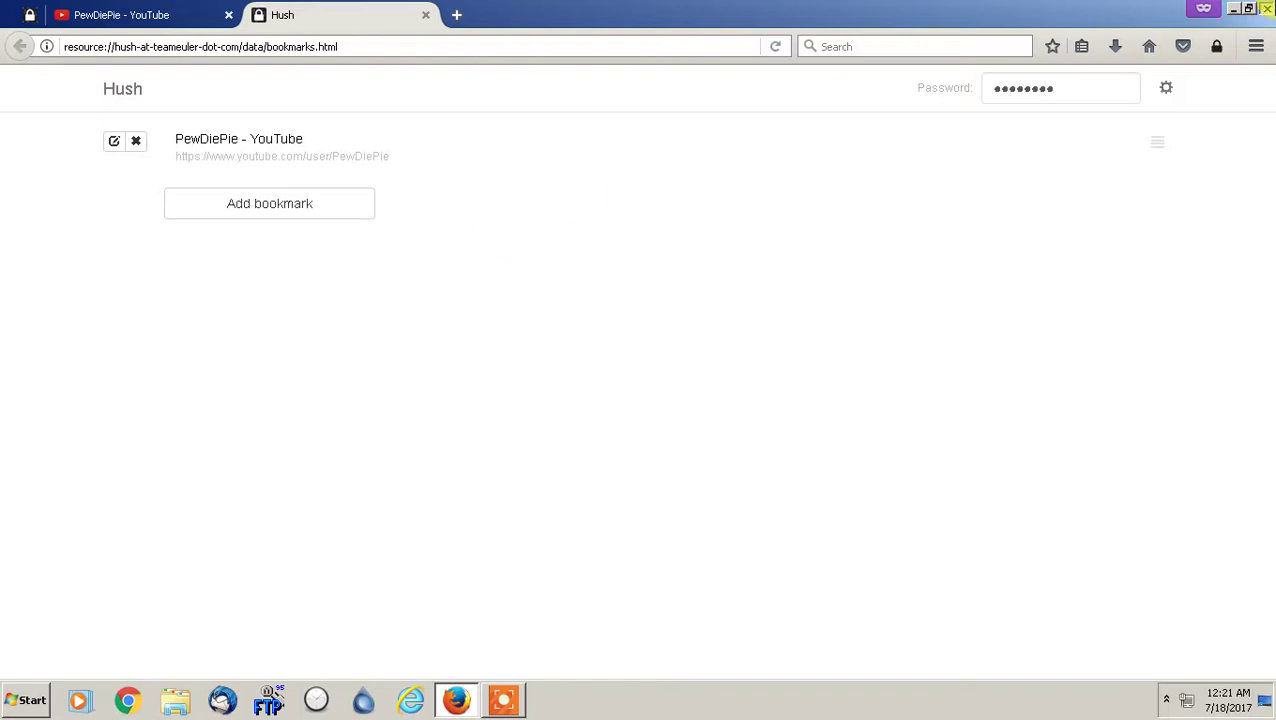
left_click(1266, 8)
Confirm closing all tabs and launch a new Firefox private window from the taskbar
left_click(596, 375)
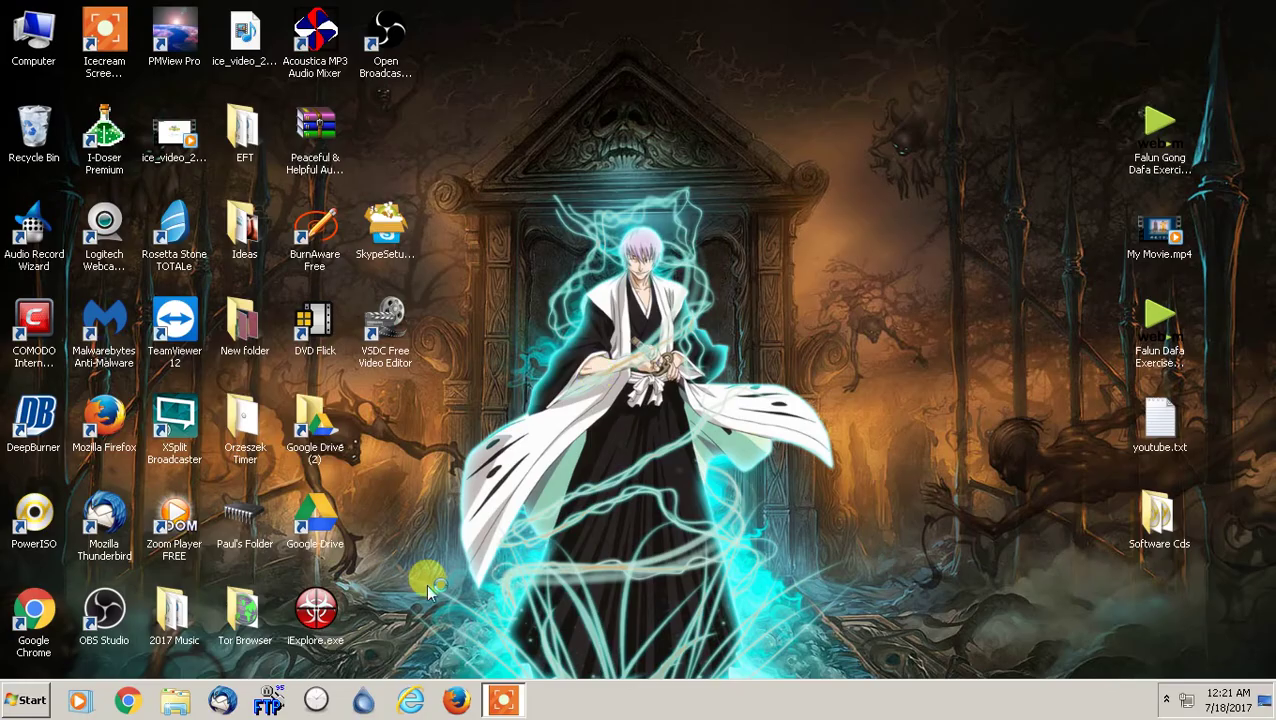
right_click(460, 700)
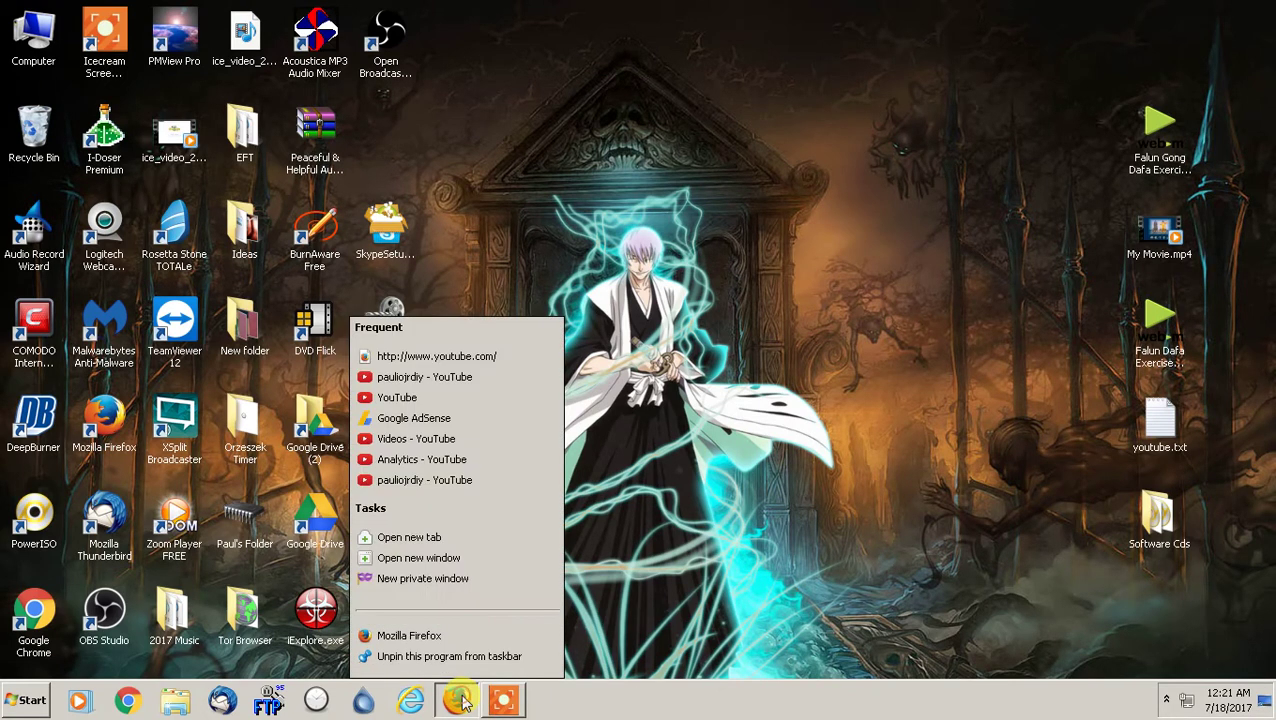
left_click(477, 591)
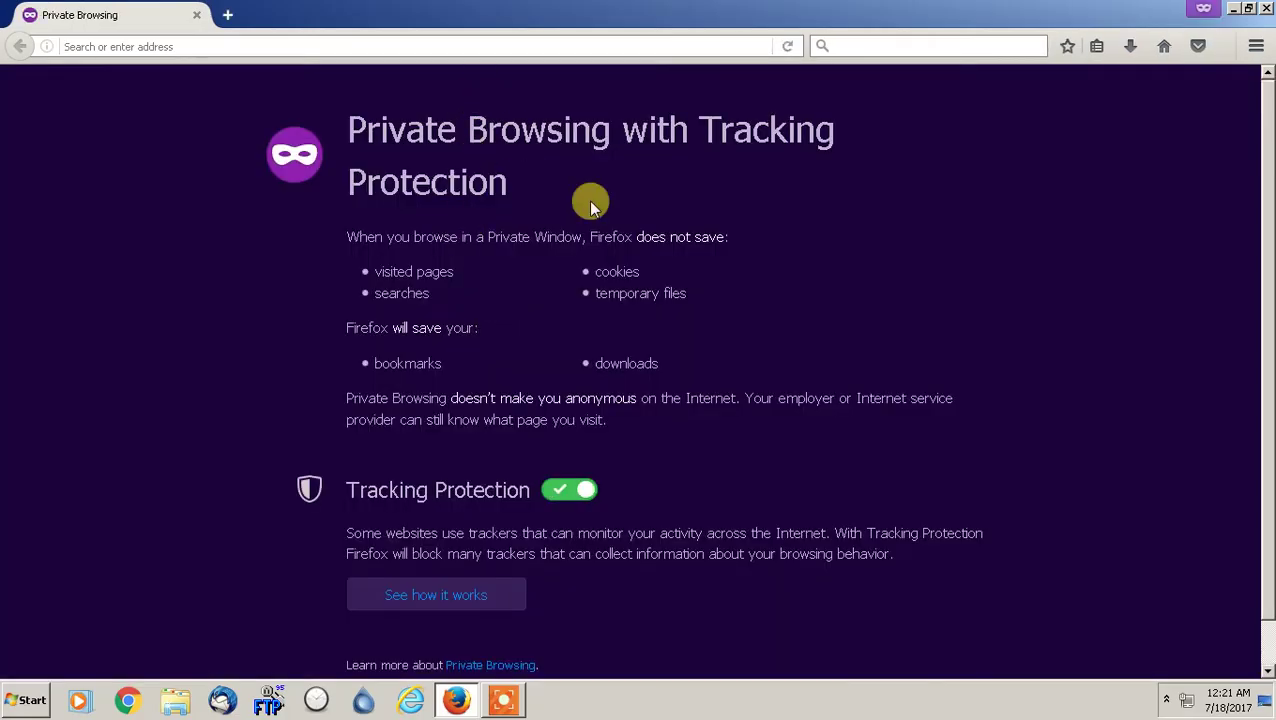
Enter a password in the Hush bookmark popup
left_click(643, 53)
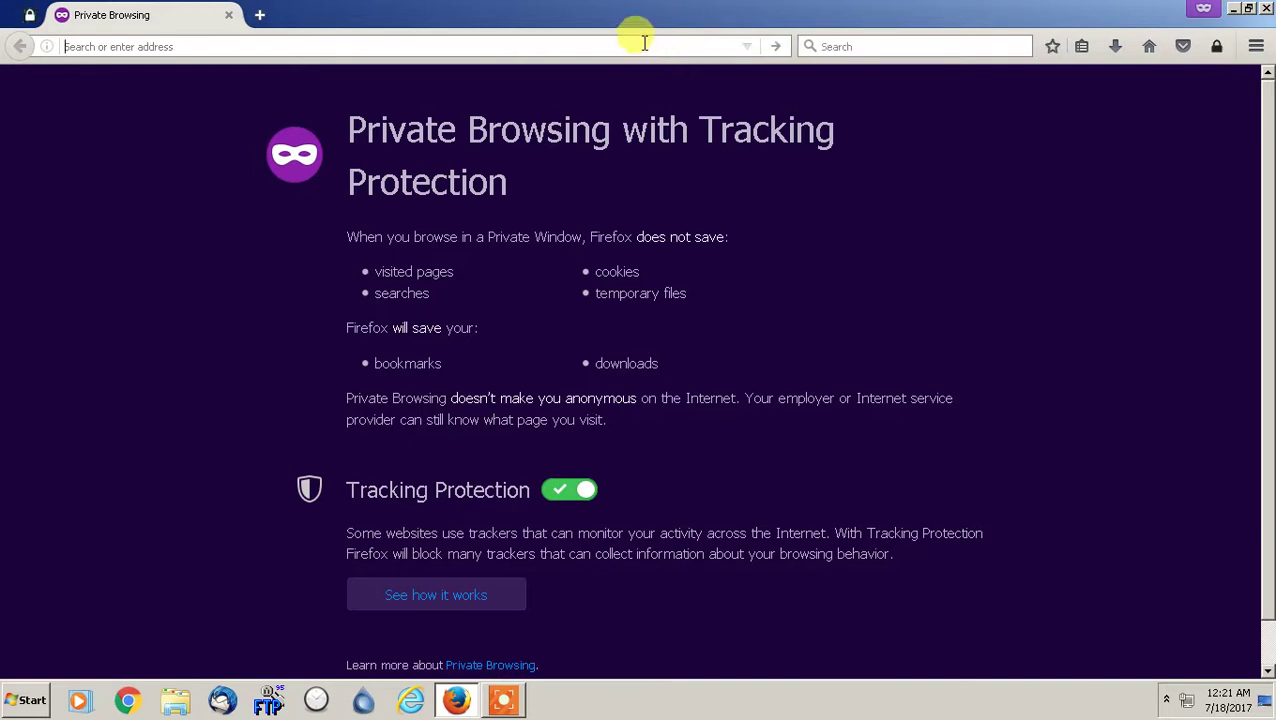
left_click(1217, 47)
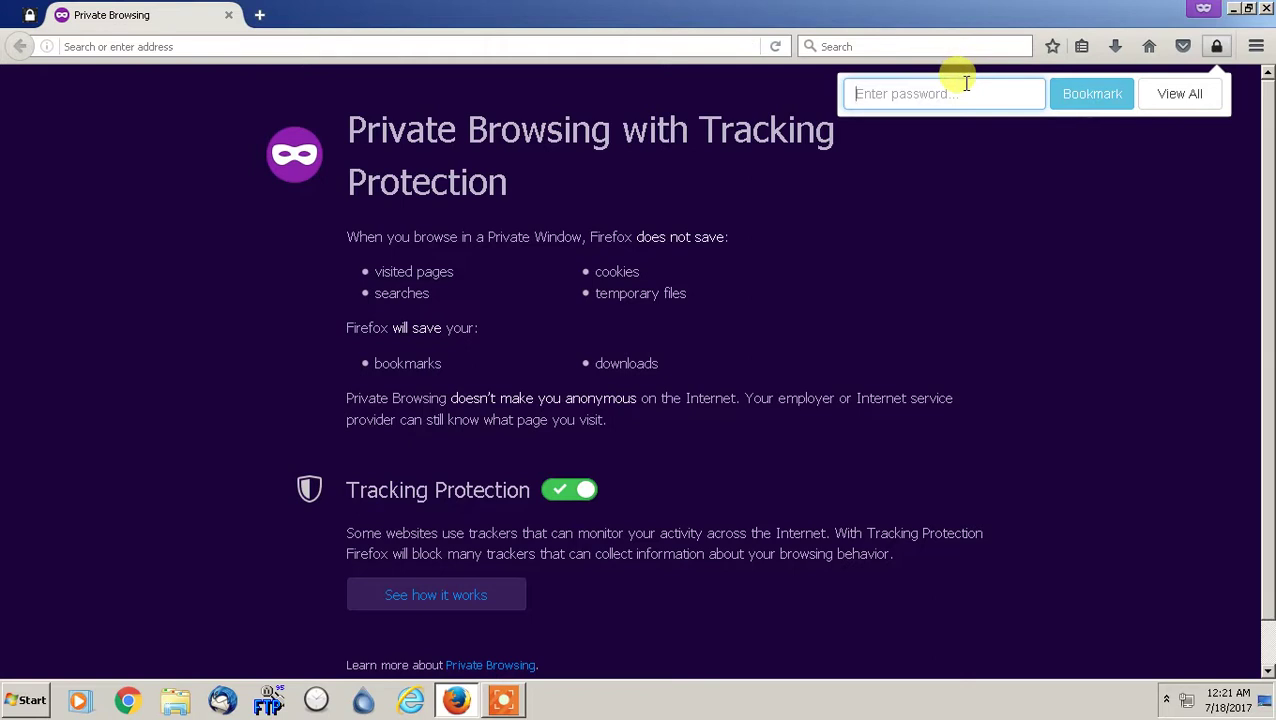
Find the wrong password's bookmark list empty, then view bookmarks with the correct password
left_click(1180, 94)
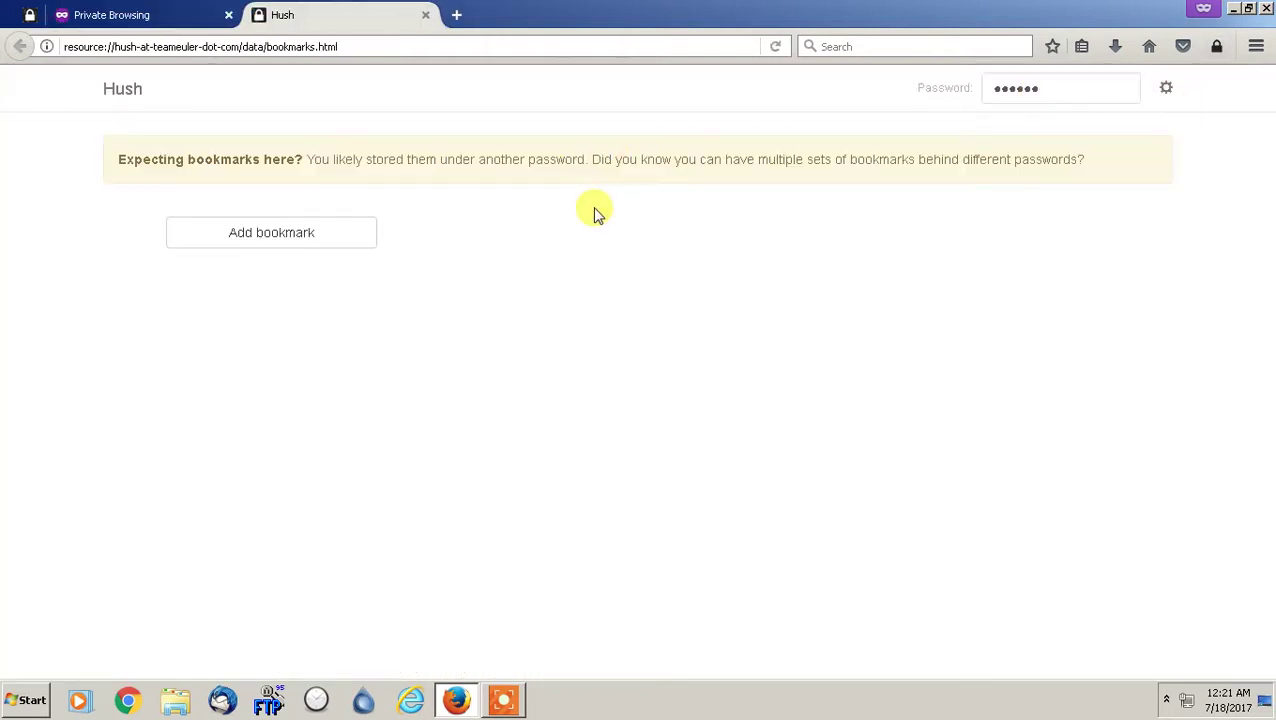
left_click(426, 15)
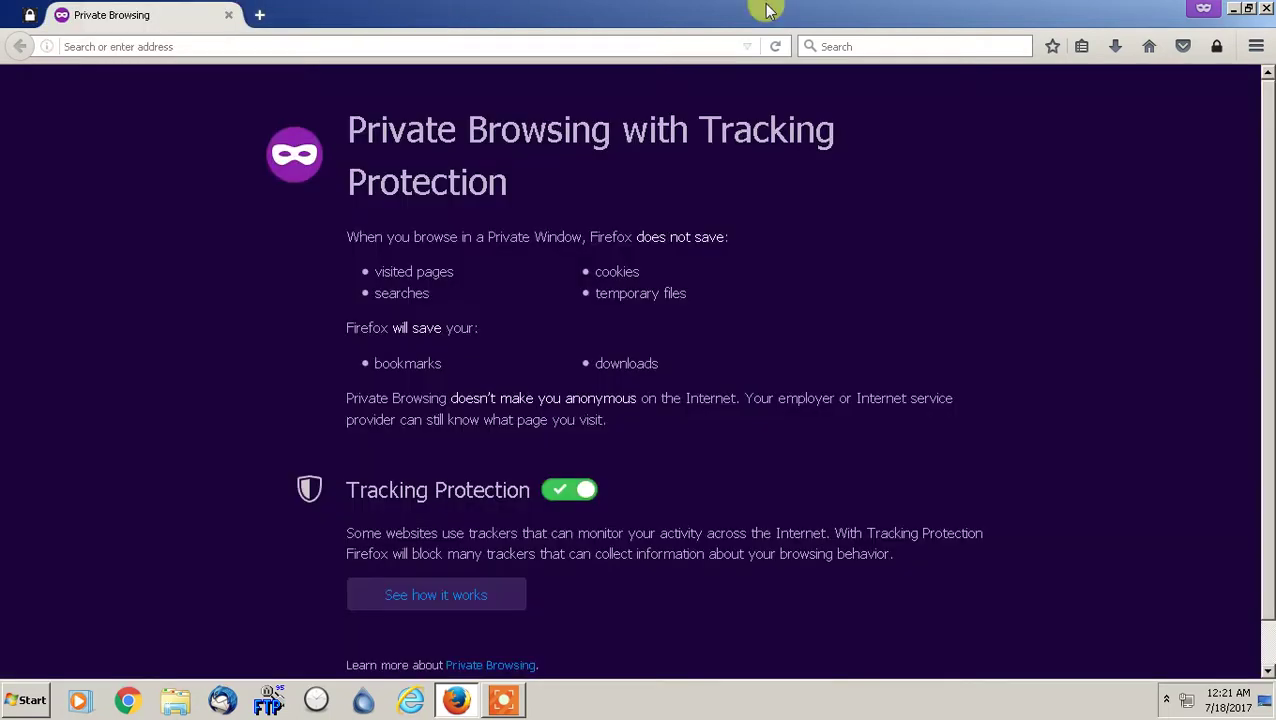
left_click(1218, 46)
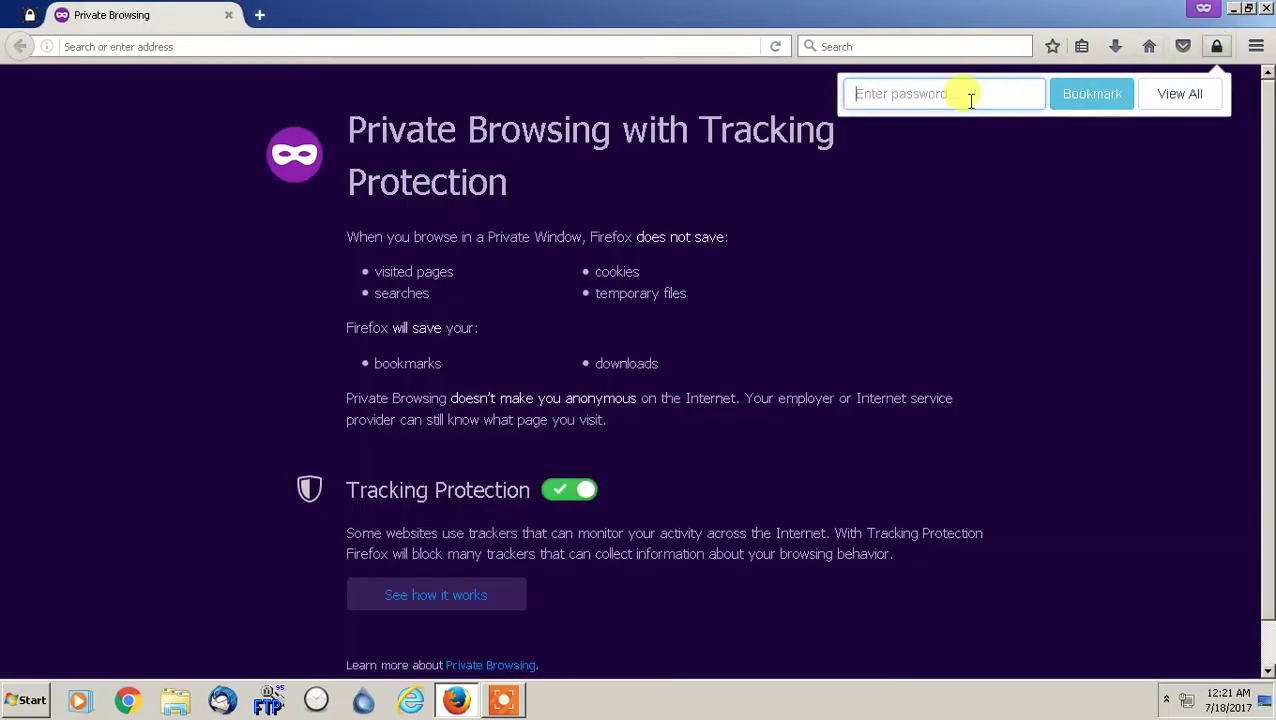
type("password")
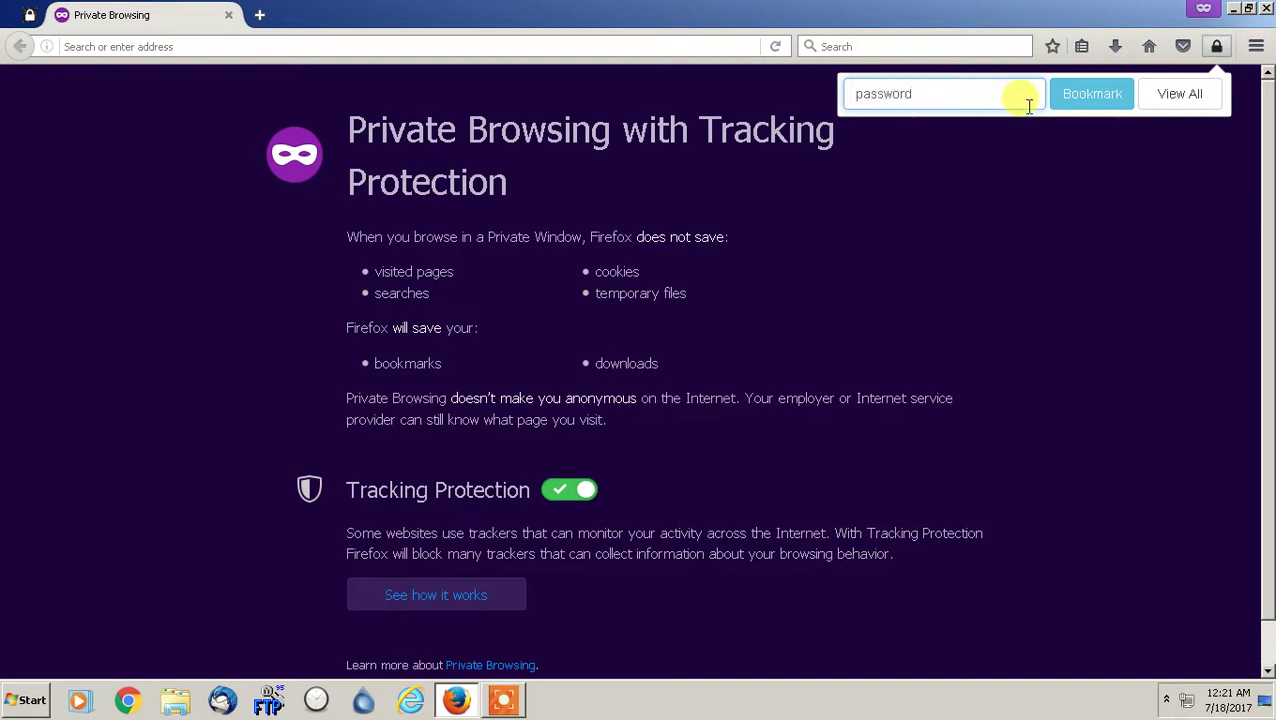
left_click(1155, 100)
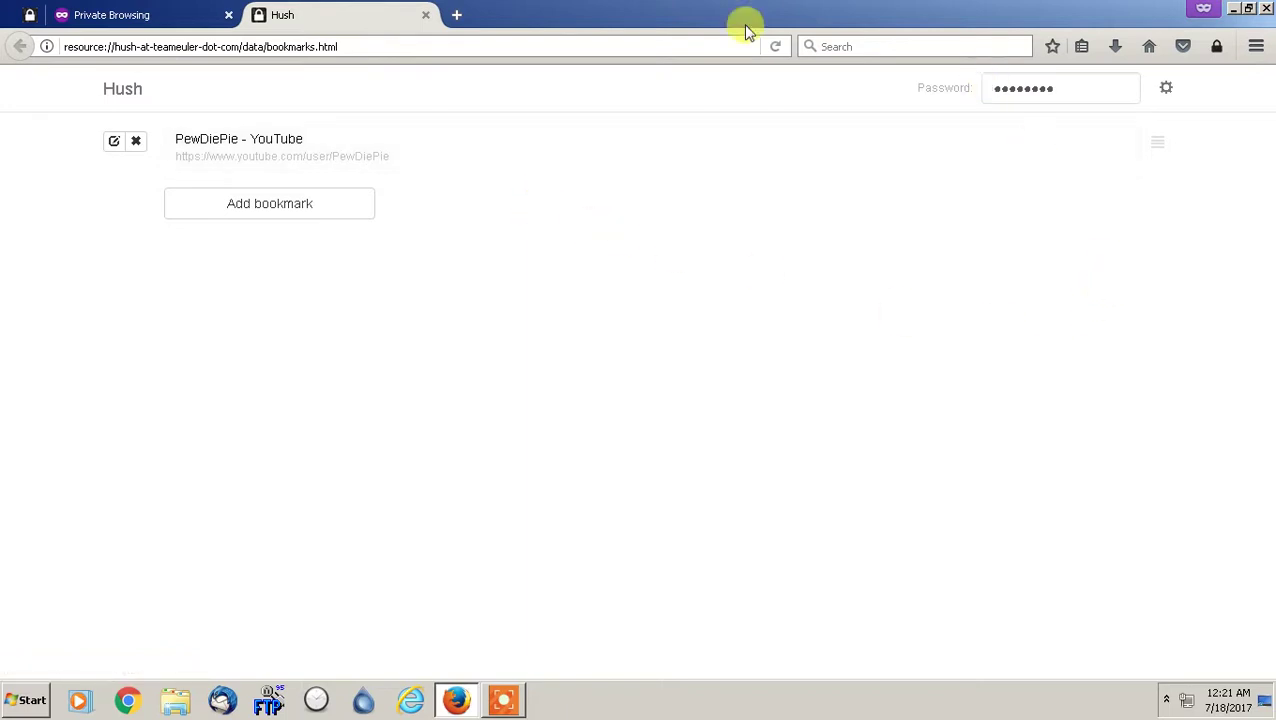
Delete the PewDiePie bookmark and close the Hush tab, choosing Leave Page
left_click(315, 205)
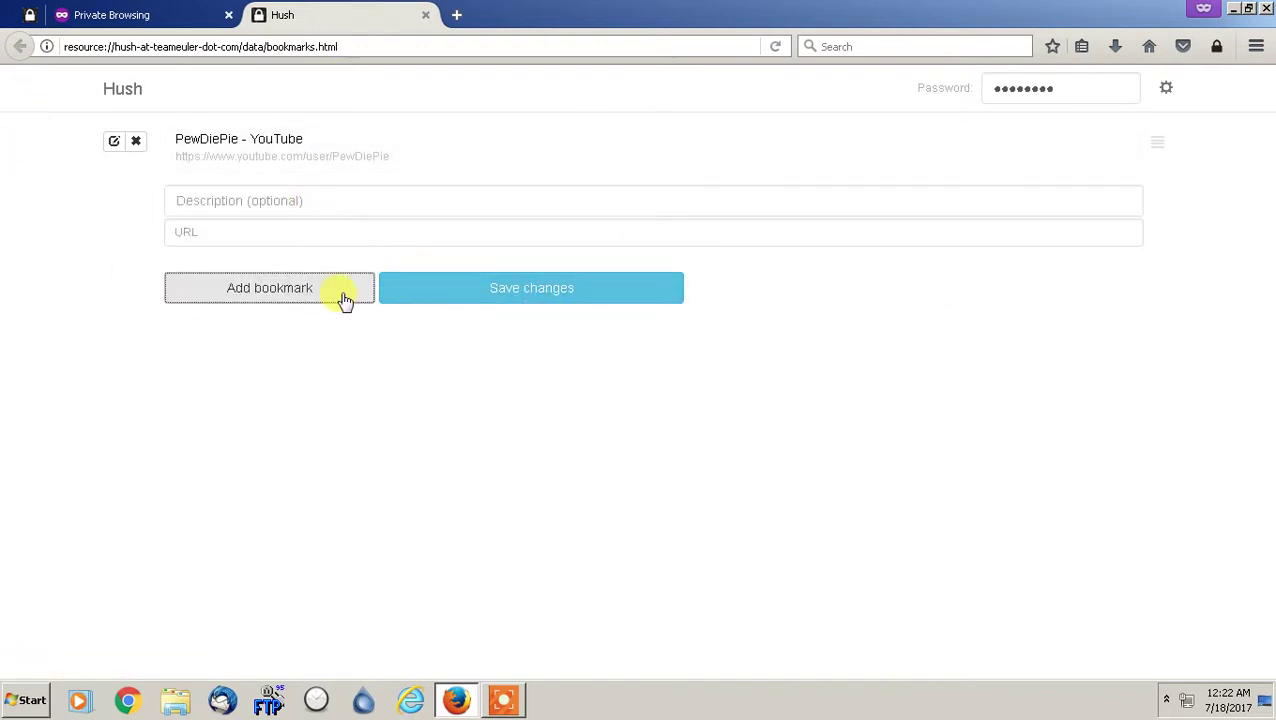
left_click(240, 358)
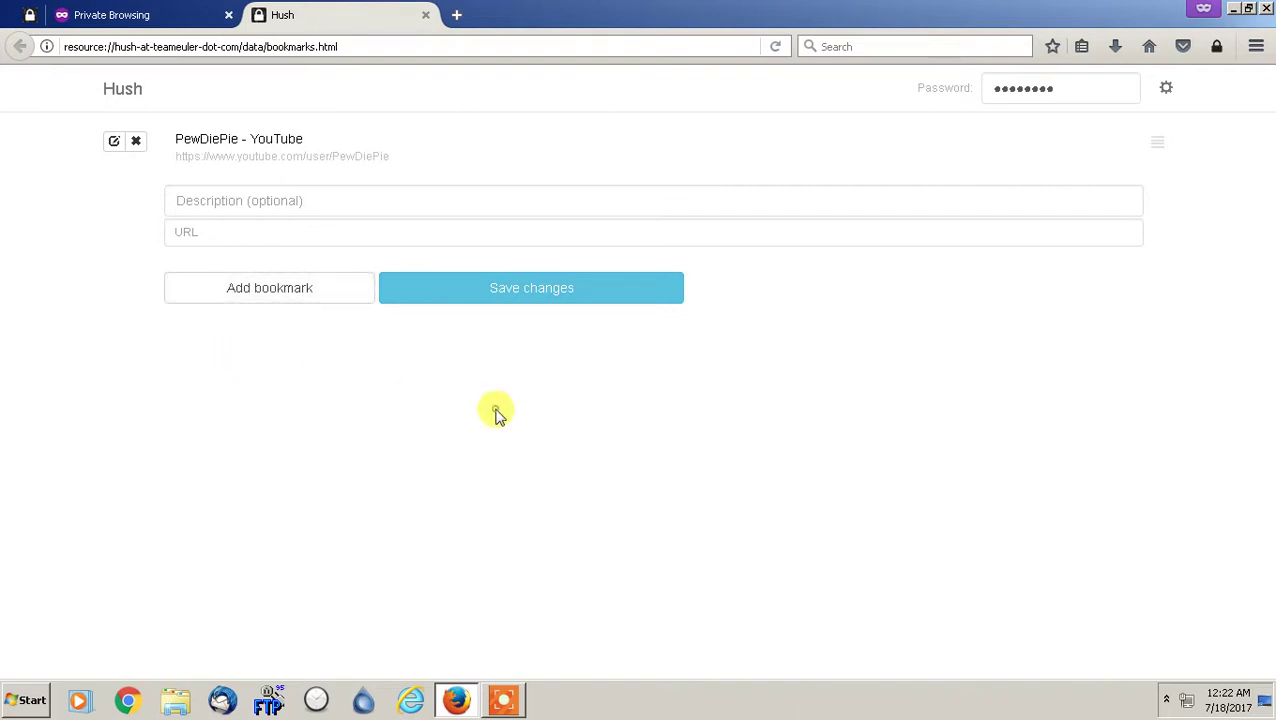
left_click(133, 144)
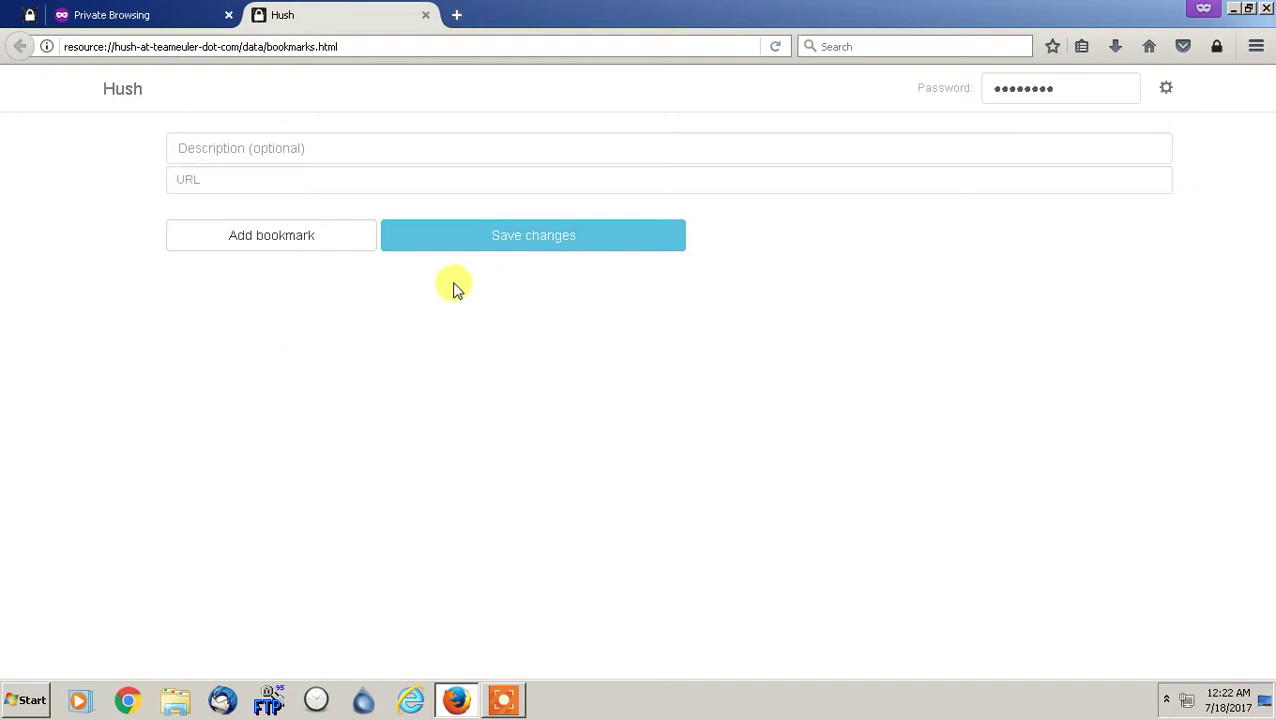
left_click(425, 16)
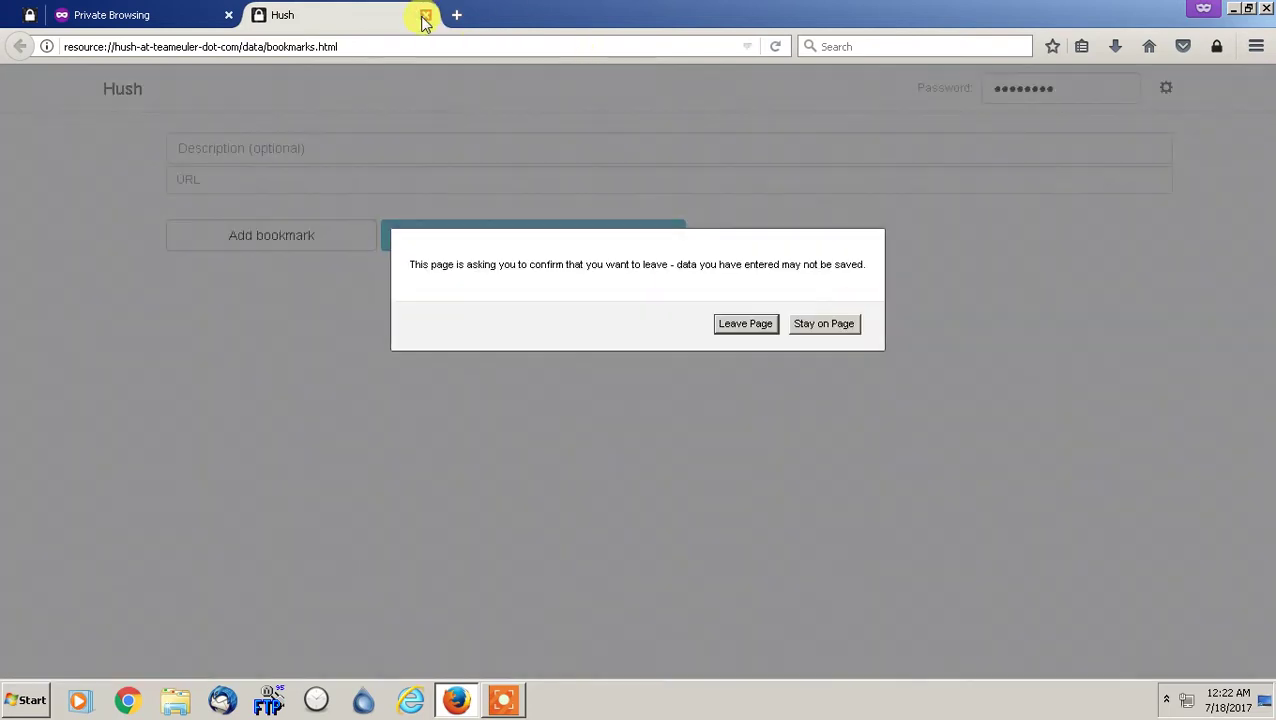
left_click(752, 326)
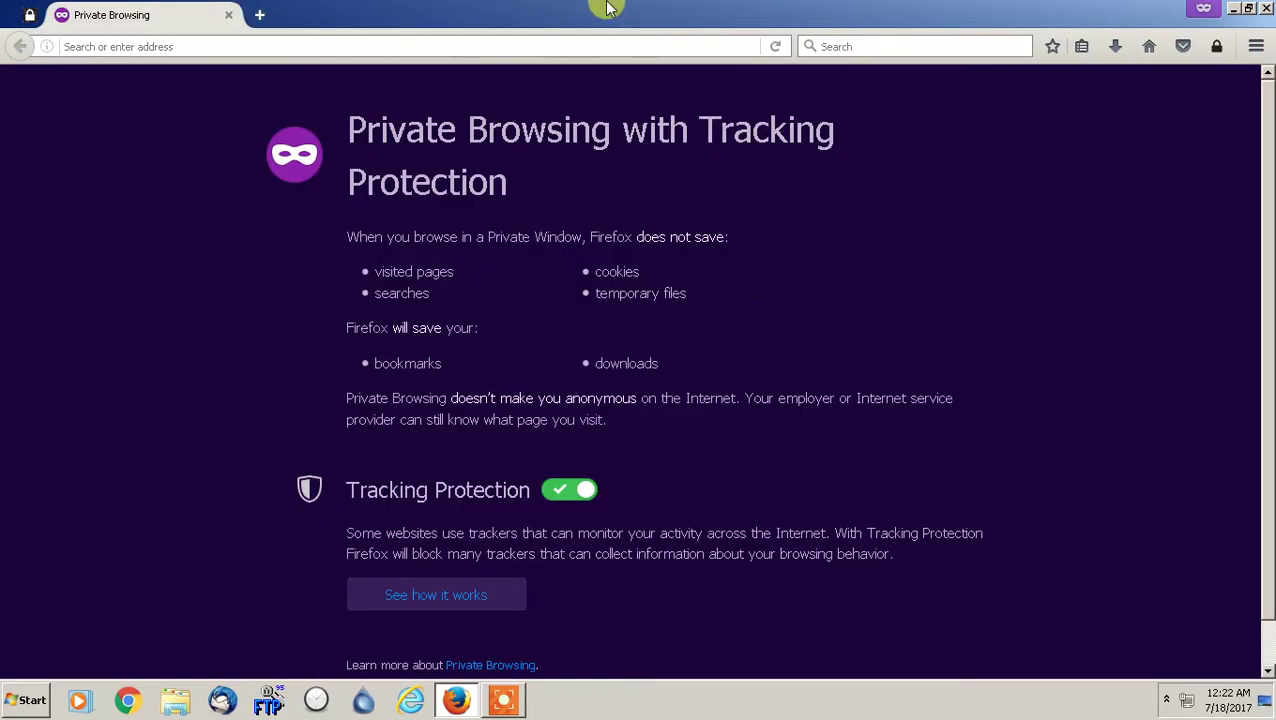